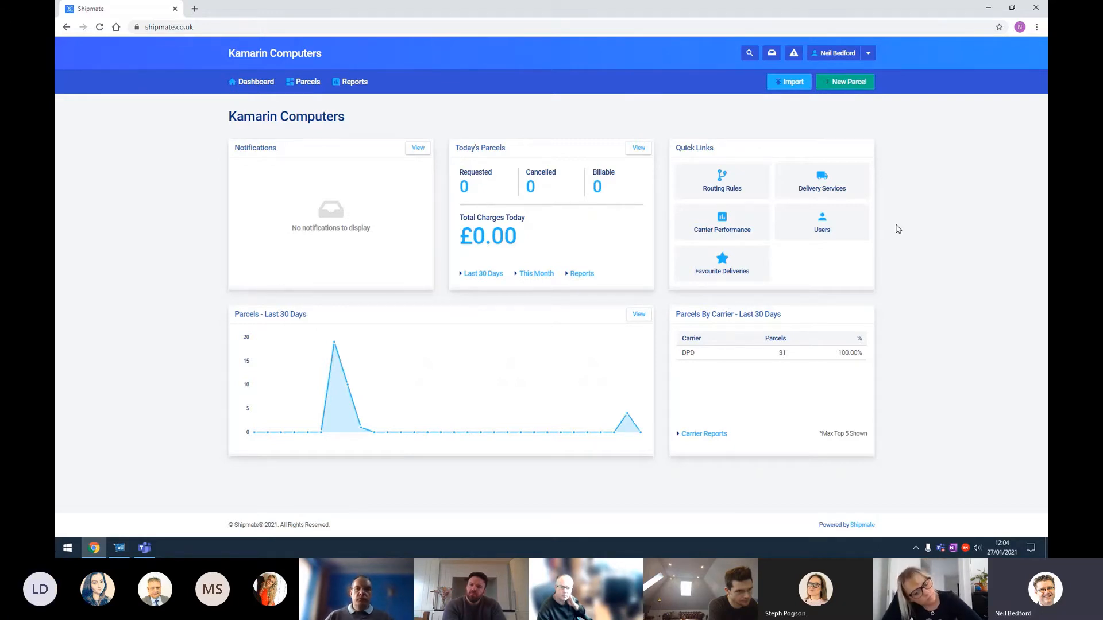
- Review the active DPD delivery services and the carrier choices offered for a new service, leaving the new service form without creating one
{"action": "left_click", "coordinate": [808, 190]}
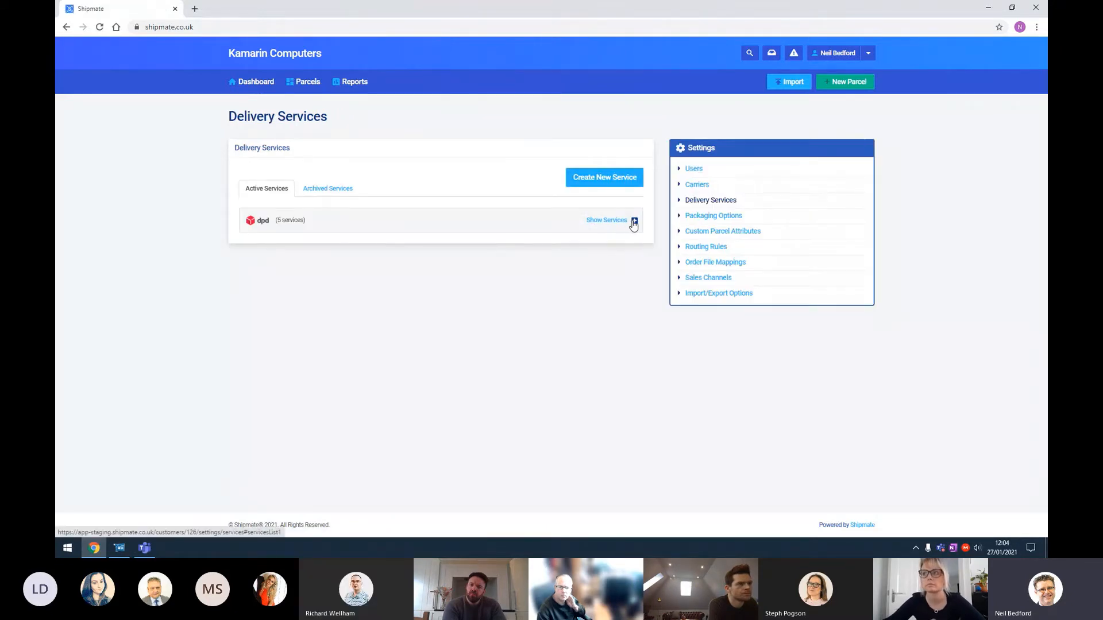
{"action": "left_click", "coordinate": [634, 222]}
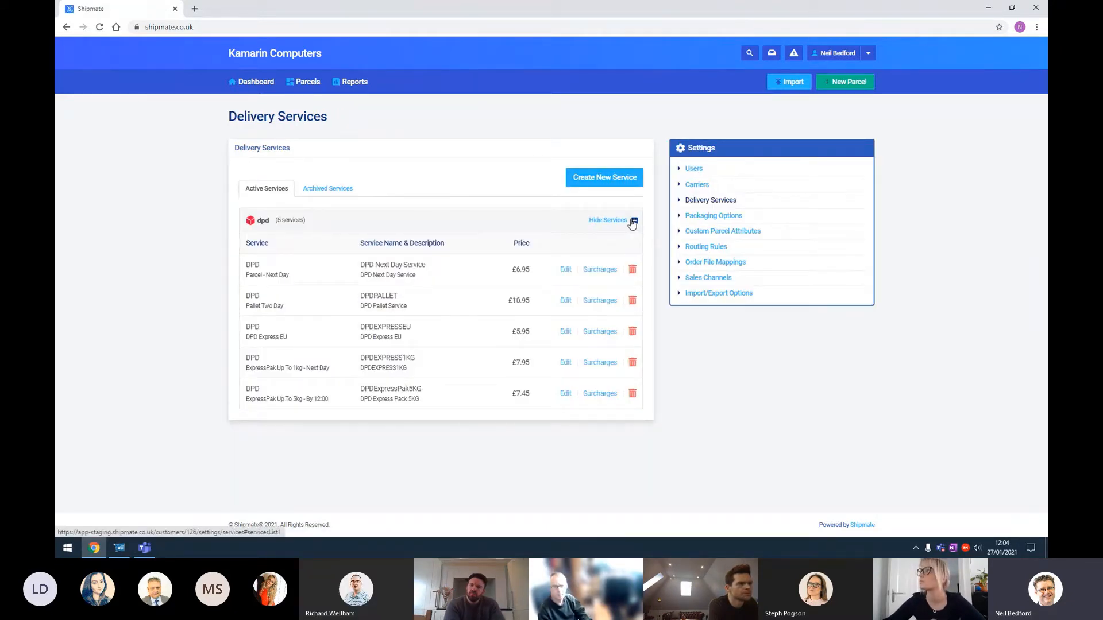
{"action": "left_click", "coordinate": [613, 185]}
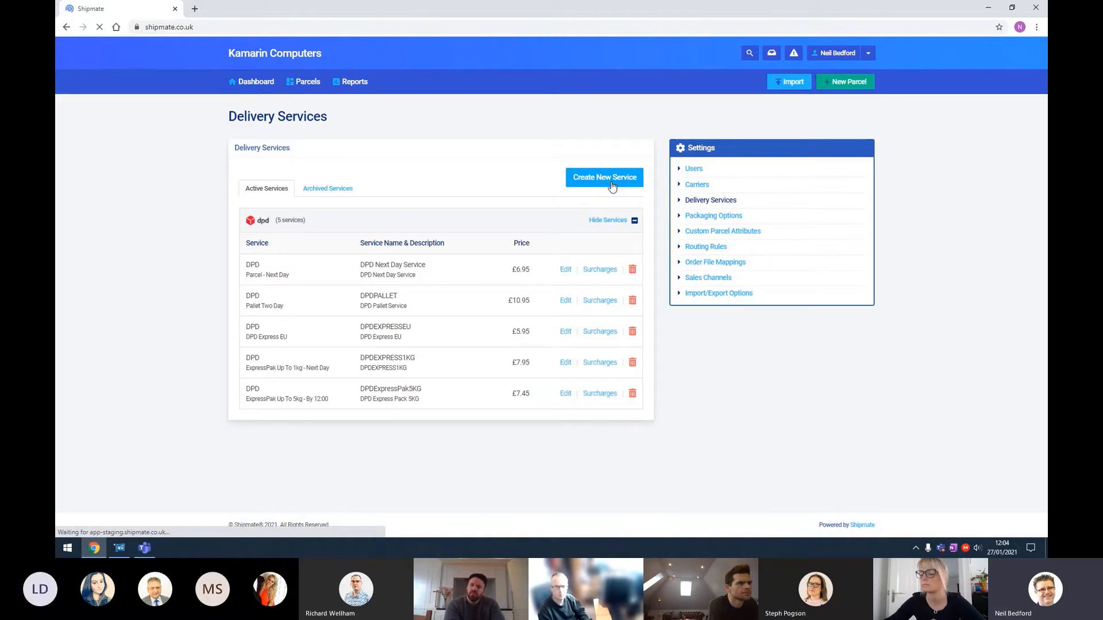
{"action": "left_click", "coordinate": [526, 214]}
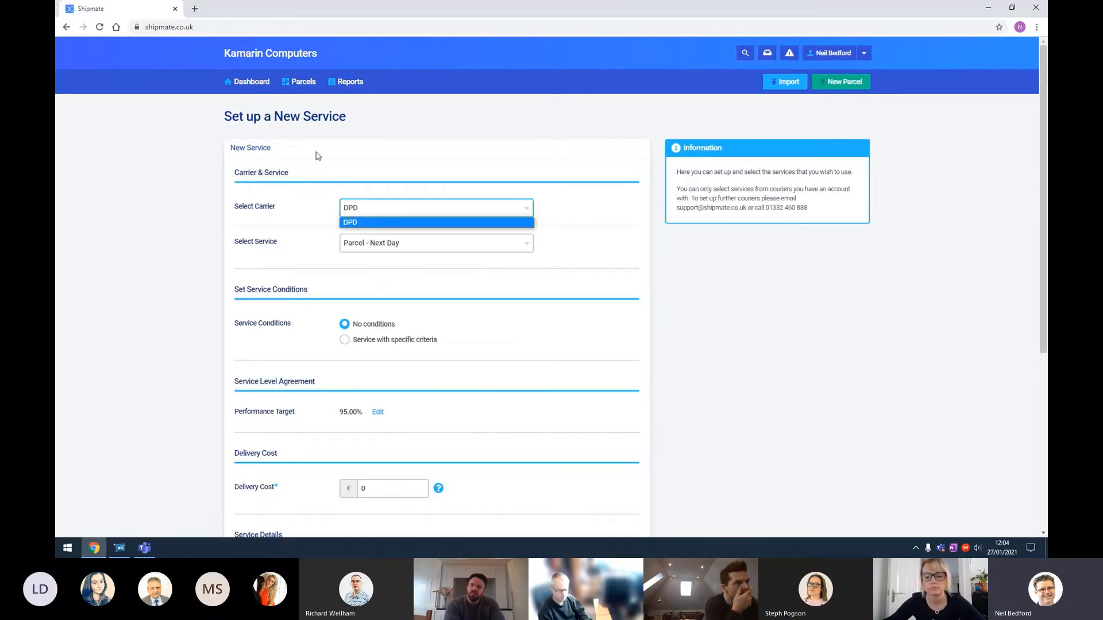
{"action": "left_click", "coordinate": [66, 27]}
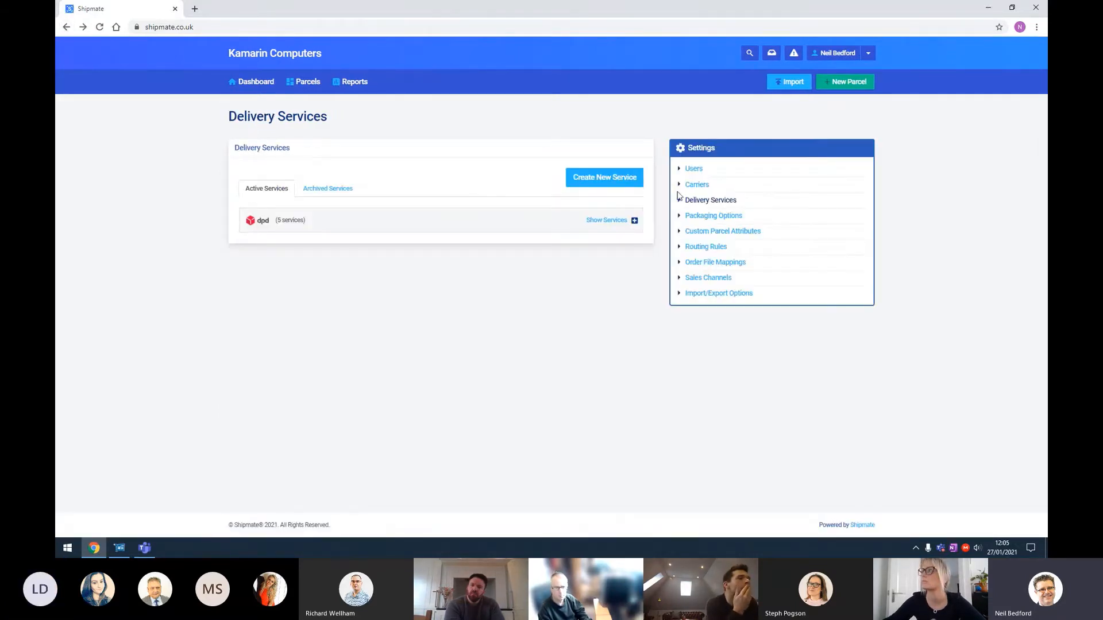
- Review the carriers available in the account's carrier integrations
{"action": "left_click", "coordinate": [693, 188]}
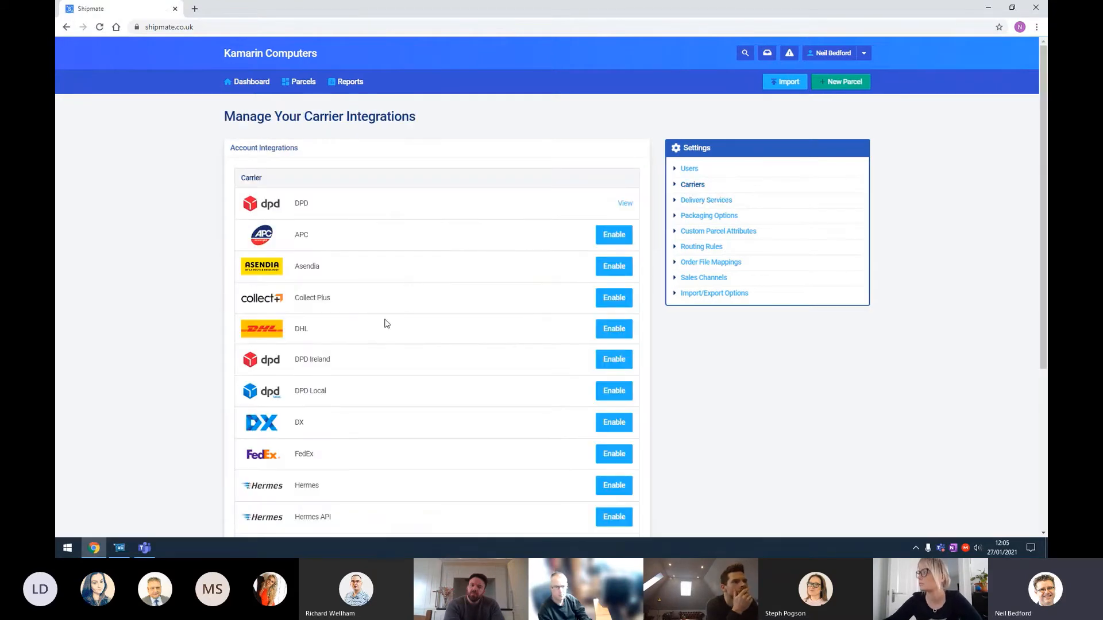
{"action": "scroll", "coordinate": [385, 322], "scroll_direction": "down", "scroll_amount": 2}
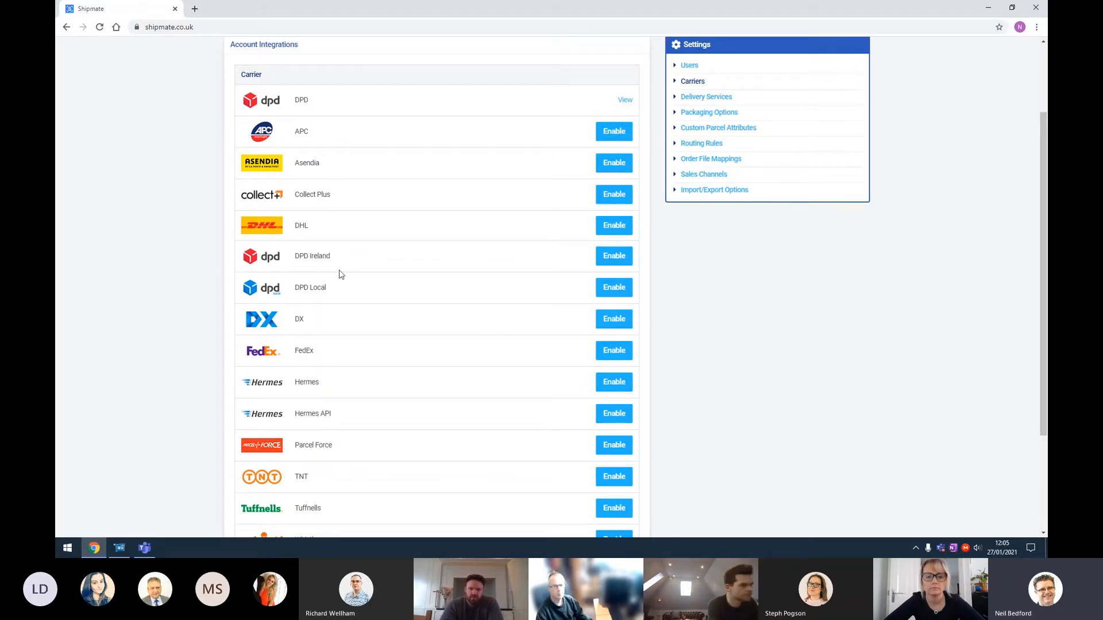
- Open the DPD Next Day Service for editing and examine the condition fields offered for a service with specific criteria
{"action": "left_click", "coordinate": [706, 98]}
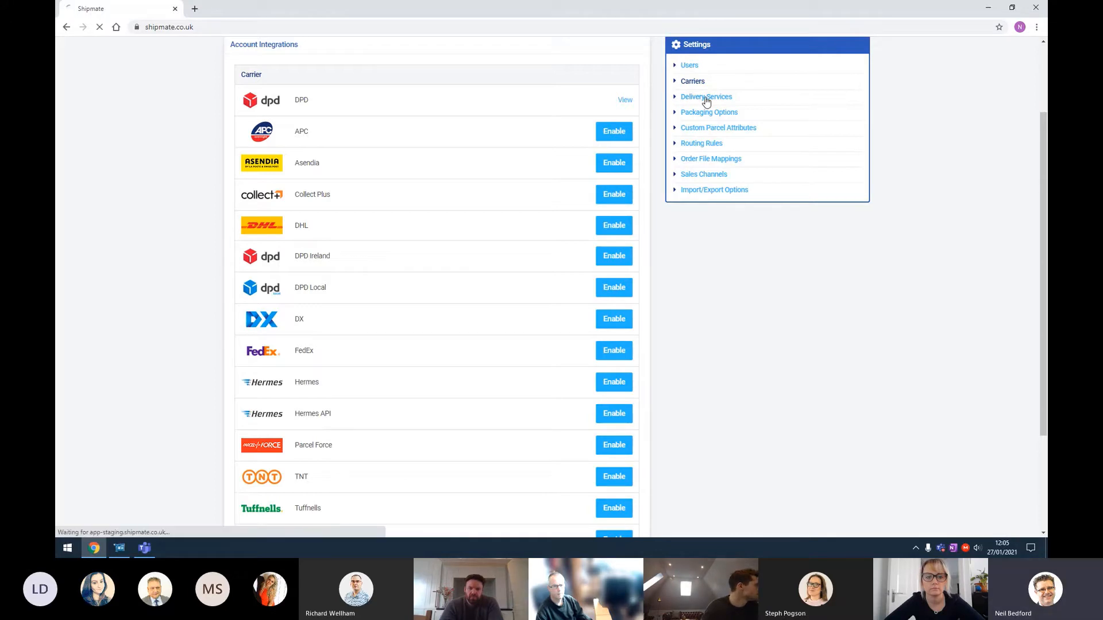
{"action": "left_click", "coordinate": [623, 224]}
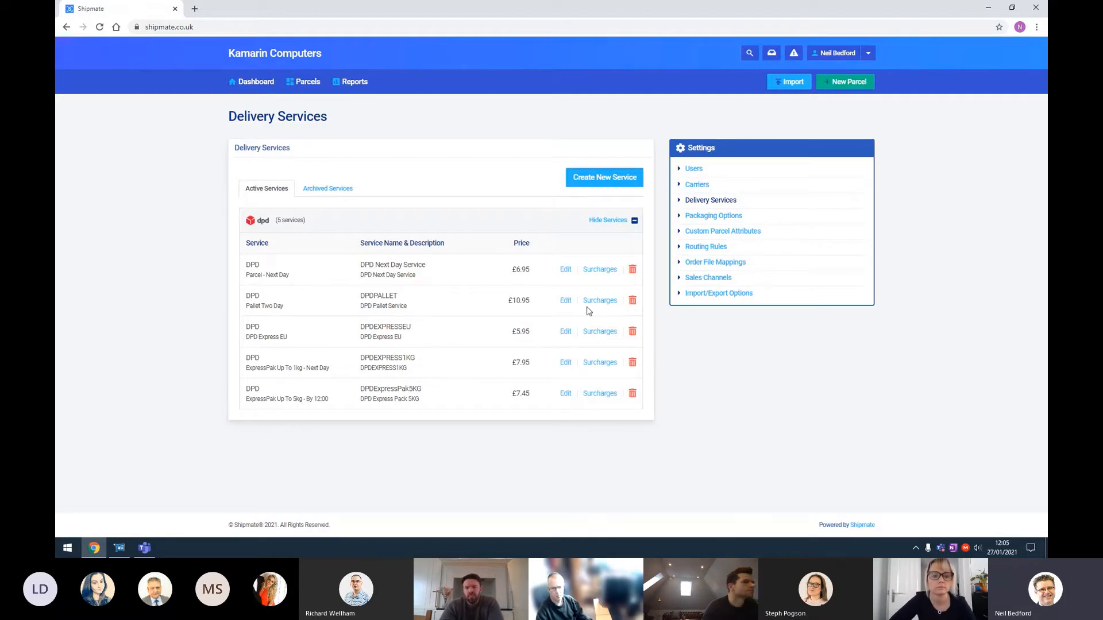
{"action": "left_click", "coordinate": [566, 271]}
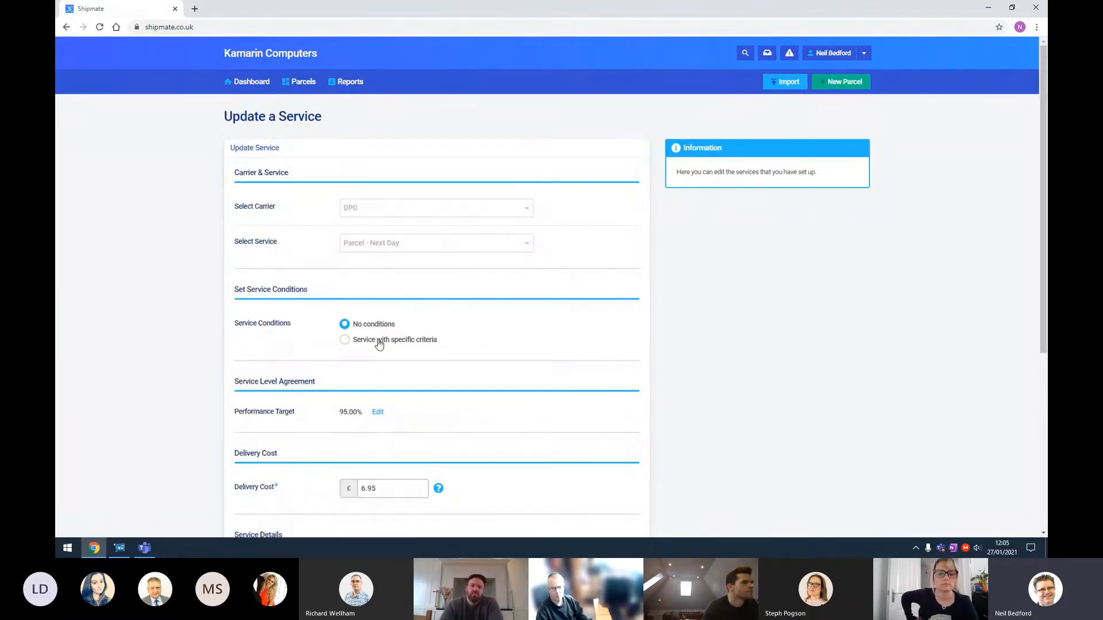
{"action": "left_click", "coordinate": [379, 344]}
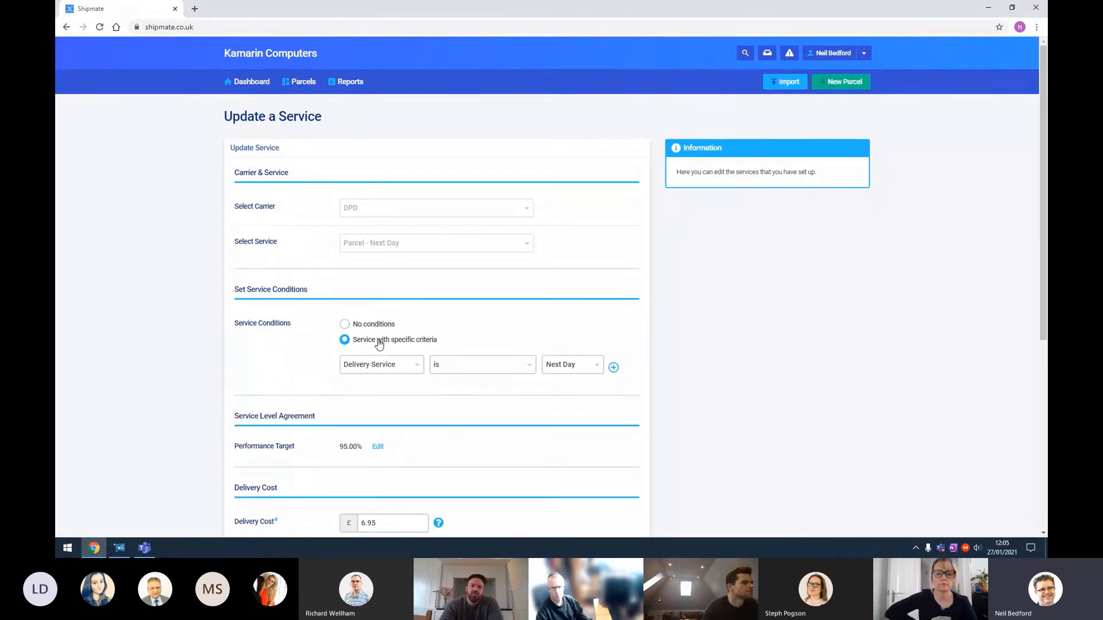
{"action": "left_click", "coordinate": [416, 370]}
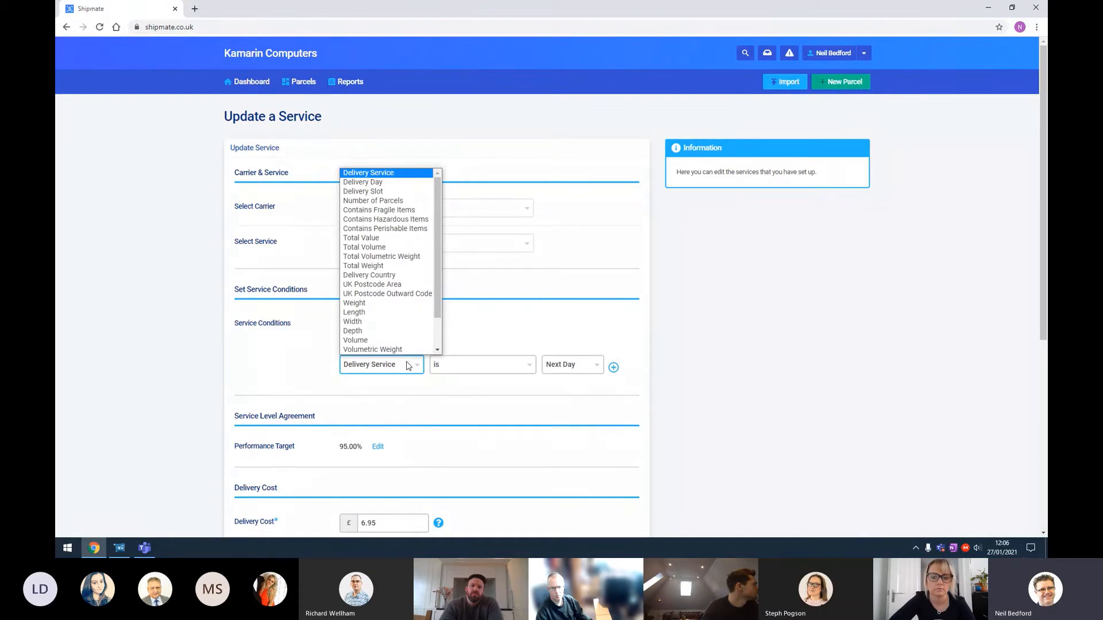
{"action": "scroll", "coordinate": [396, 272], "scroll_direction": "down", "scroll_amount": 1}
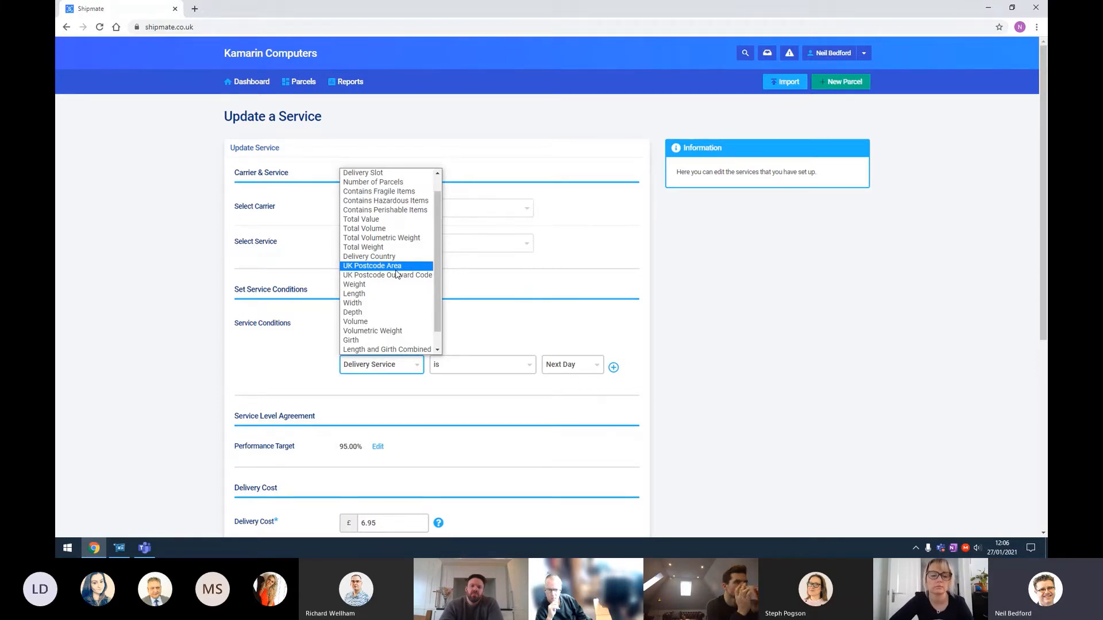
{"action": "left_click", "coordinate": [446, 475]}
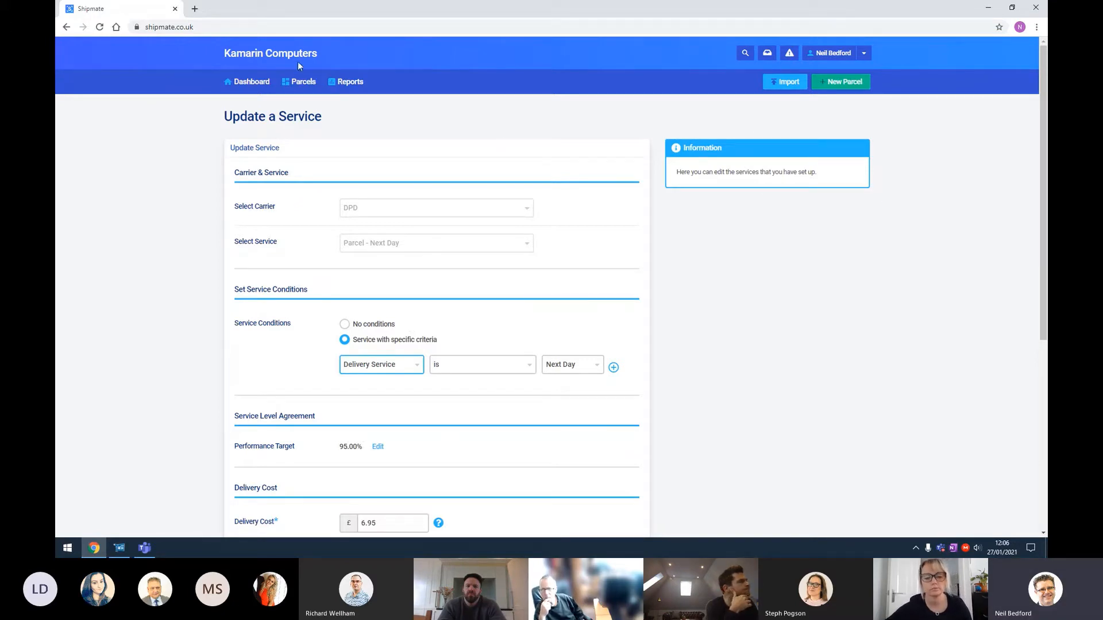
- Review the list of parcels and return to the dashboard
{"action": "left_click", "coordinate": [303, 84]}
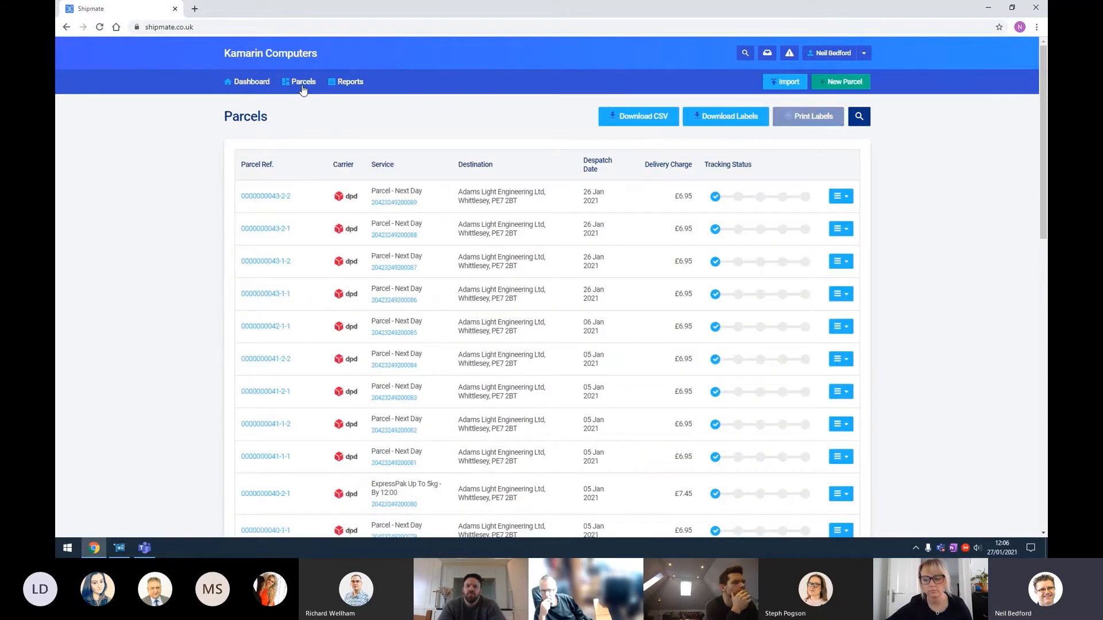
{"action": "left_click", "coordinate": [257, 82]}
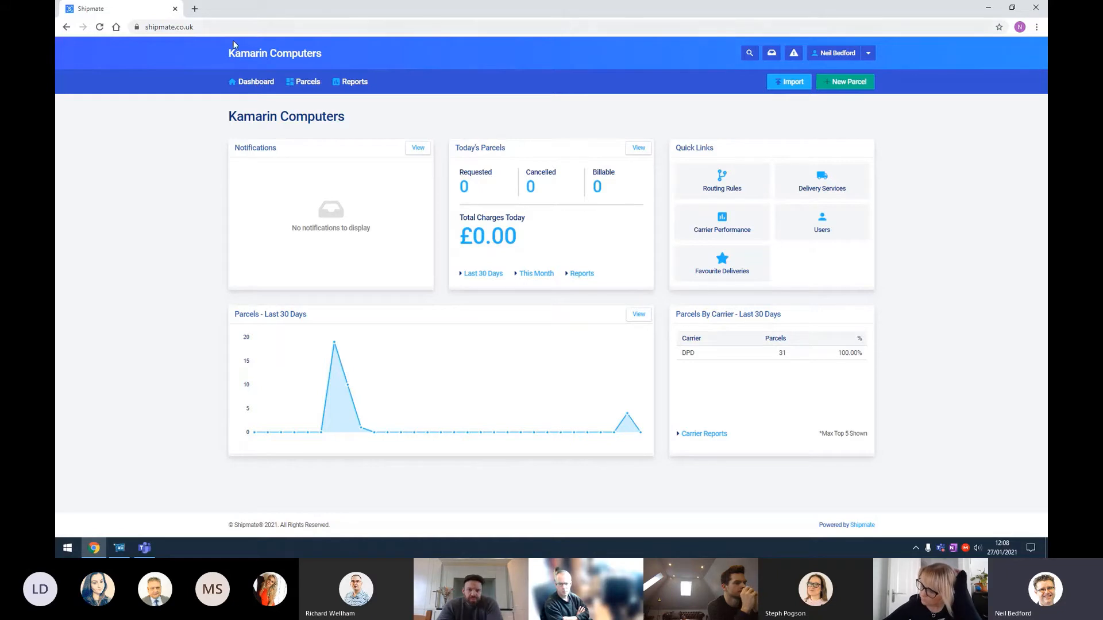
- Switch to KC Smart Stock and examine the general and despatch management options in Head Office Settings, leaving without saving
{"action": "left_click", "coordinate": [988, 8]}
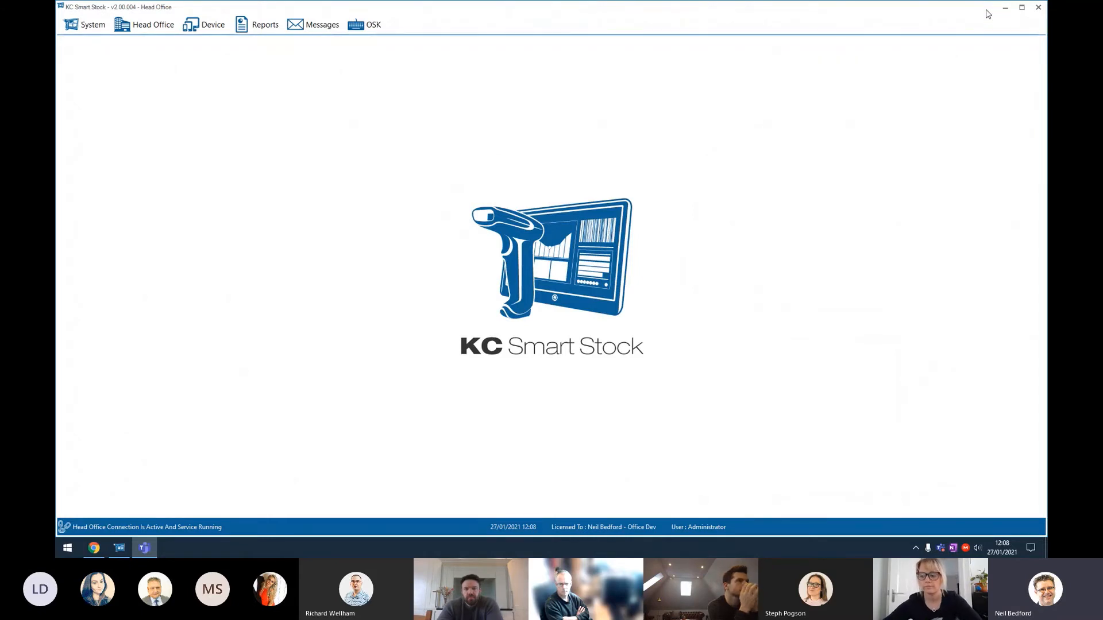
{"action": "left_click", "coordinate": [88, 24]}
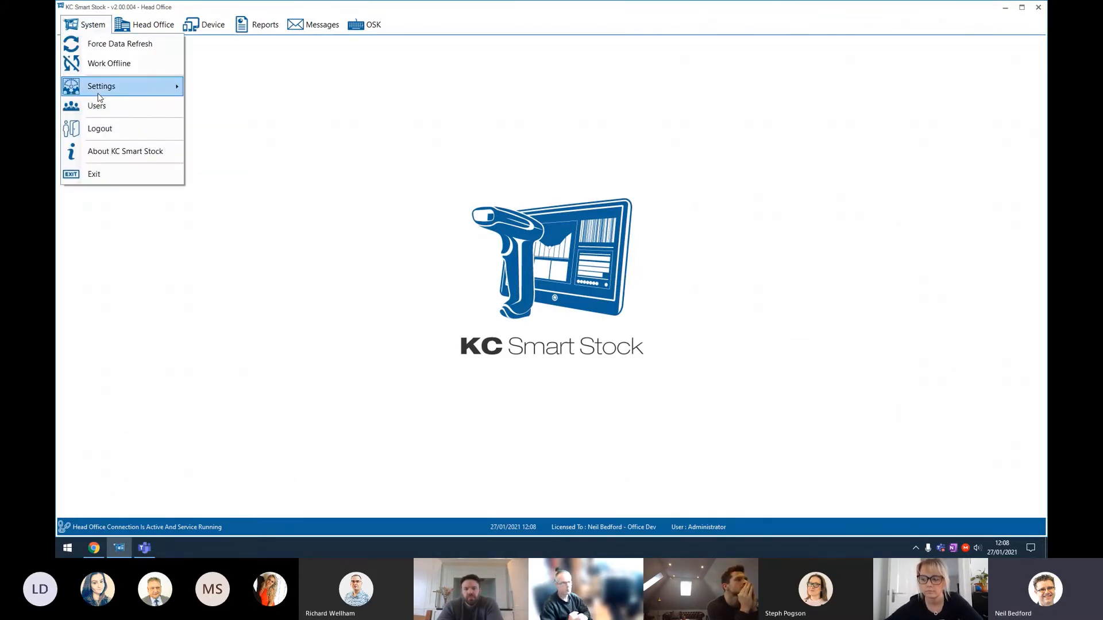
{"action": "mouse_move", "coordinate": [101, 88]}
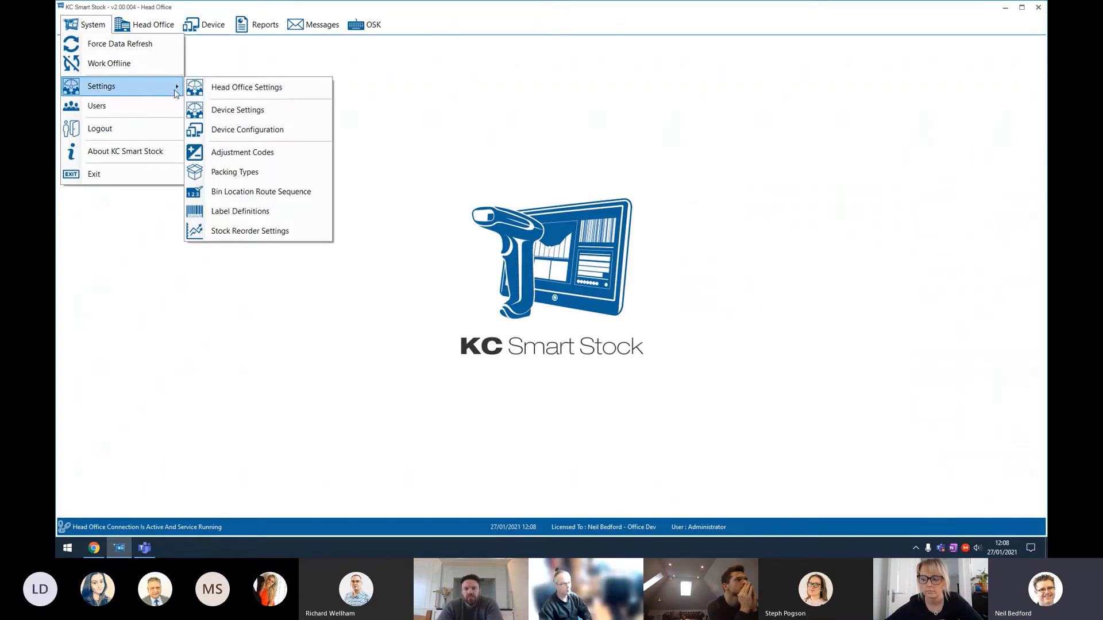
{"action": "left_click", "coordinate": [241, 88]}
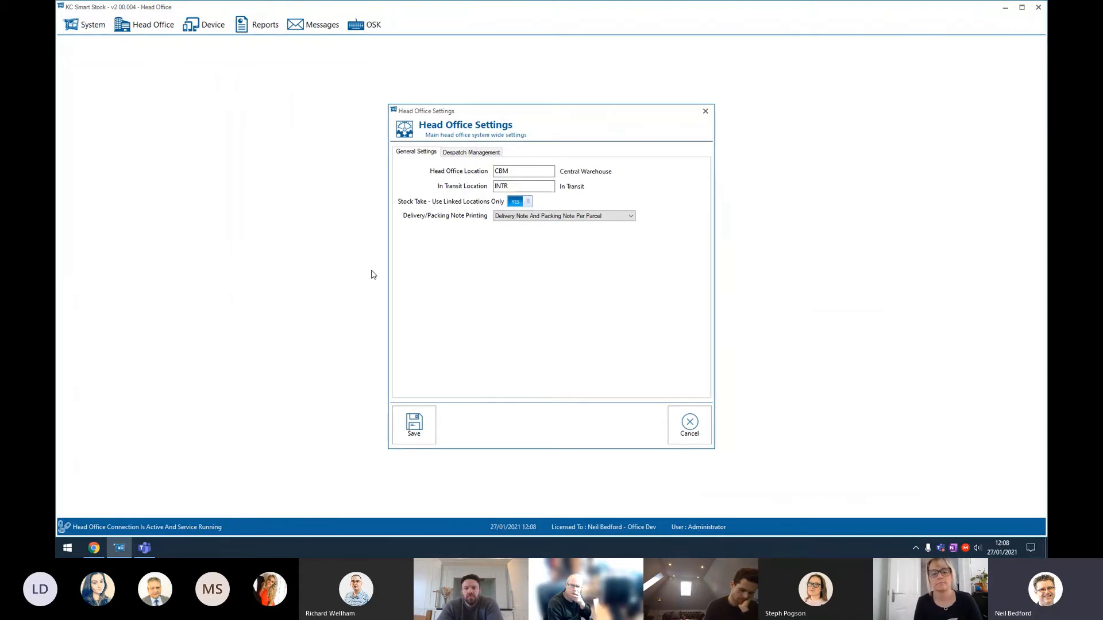
{"action": "left_click", "coordinate": [472, 153]}
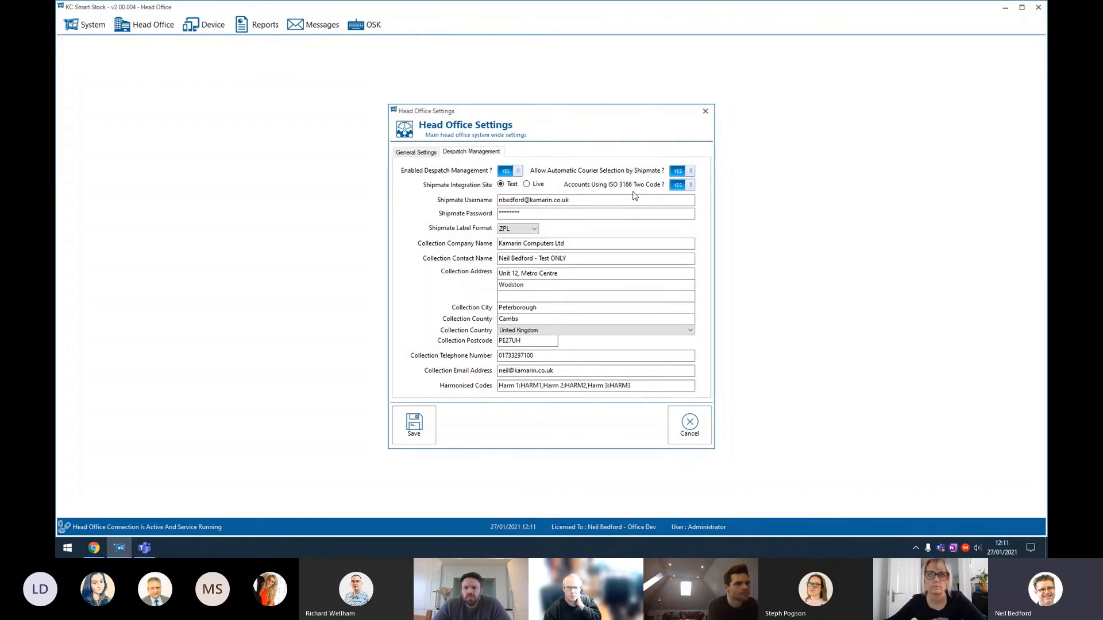
{"action": "left_click", "coordinate": [690, 434]}
- Examine the weight and dimension details of the LARGEBOX packing type and close the packing types without saving
{"action": "left_click", "coordinate": [85, 27]}
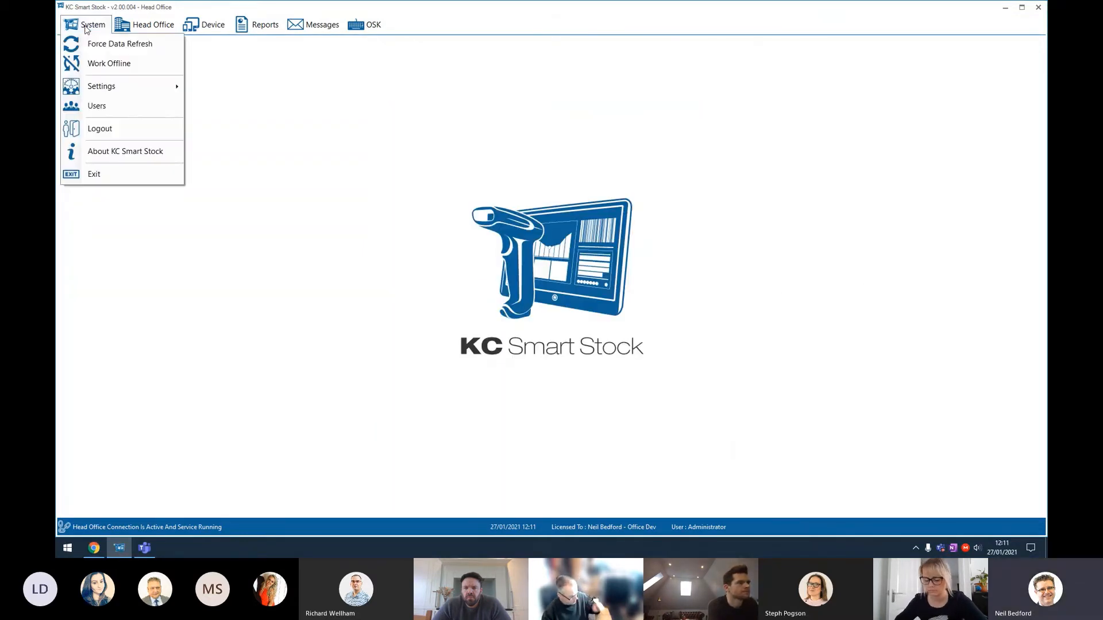
{"action": "mouse_move", "coordinate": [133, 86]}
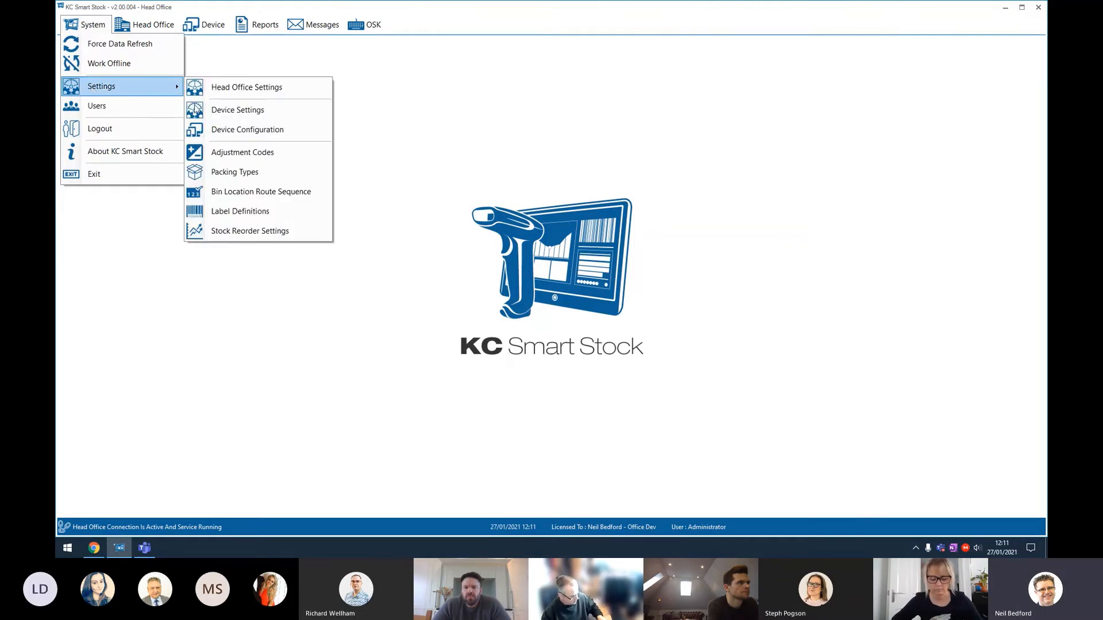
{"action": "left_click", "coordinate": [269, 181]}
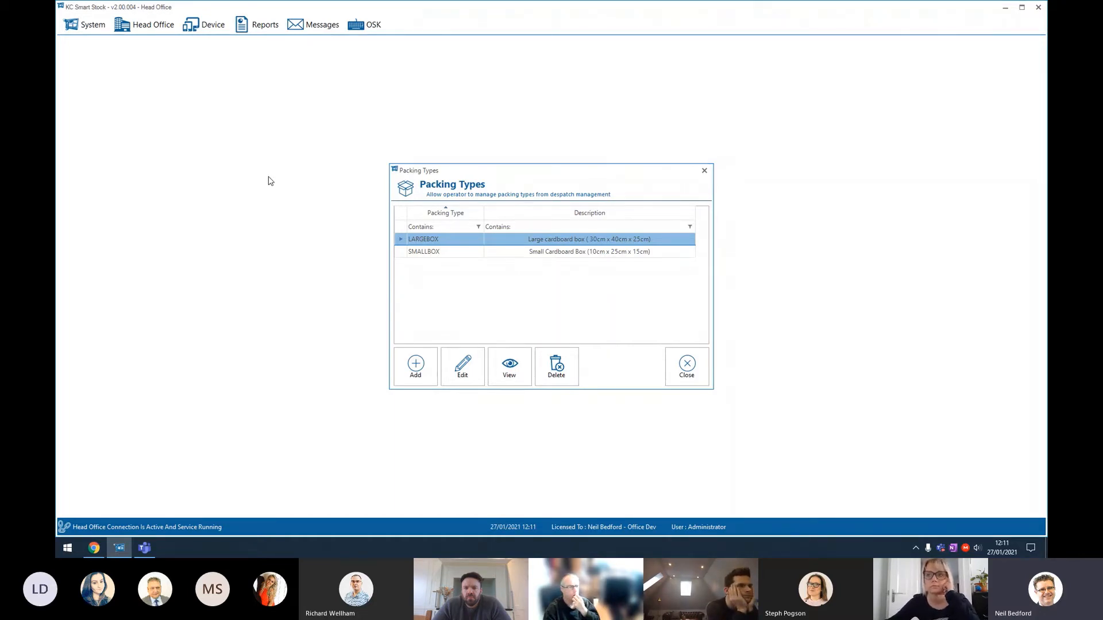
{"action": "left_click", "coordinate": [464, 244]}
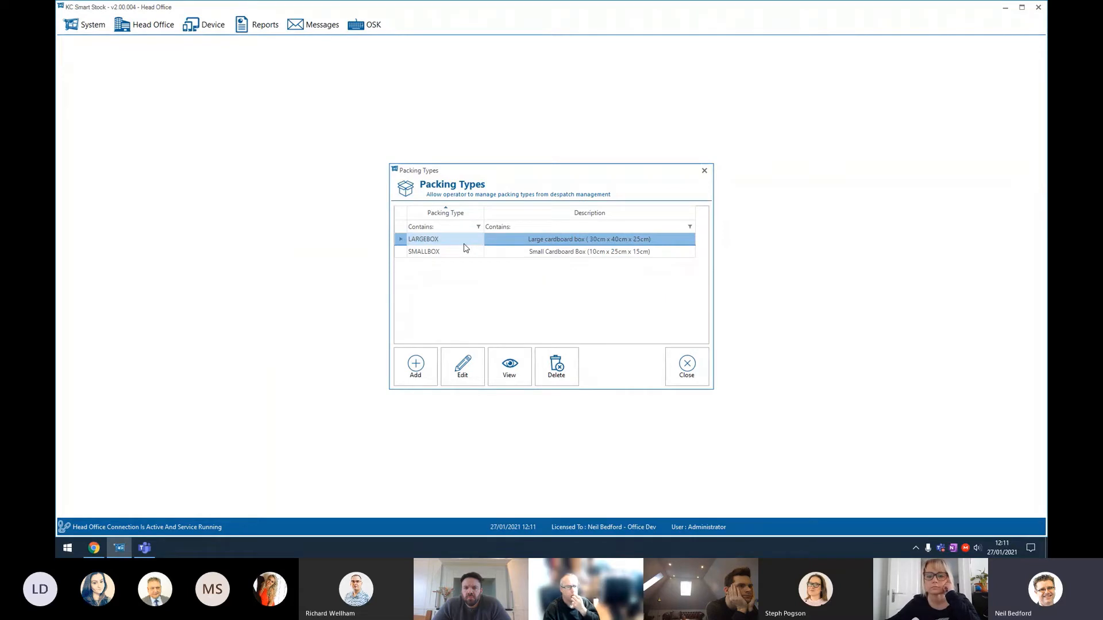
{"action": "double_click", "coordinate": [466, 247]}
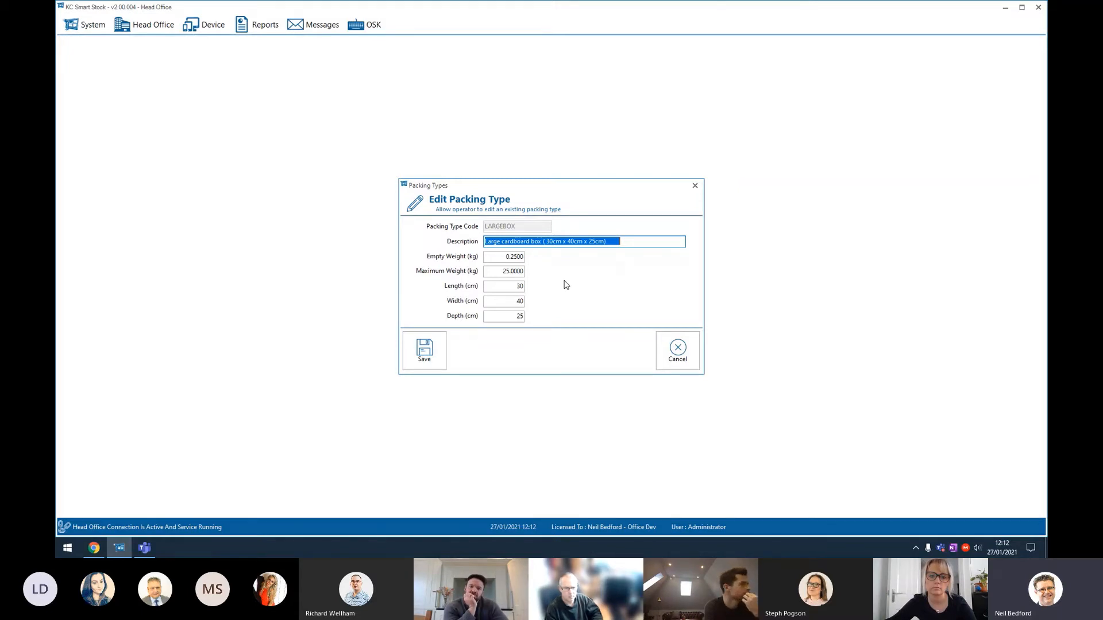
{"action": "left_click", "coordinate": [680, 355]}
{"action": "left_click", "coordinate": [681, 371]}
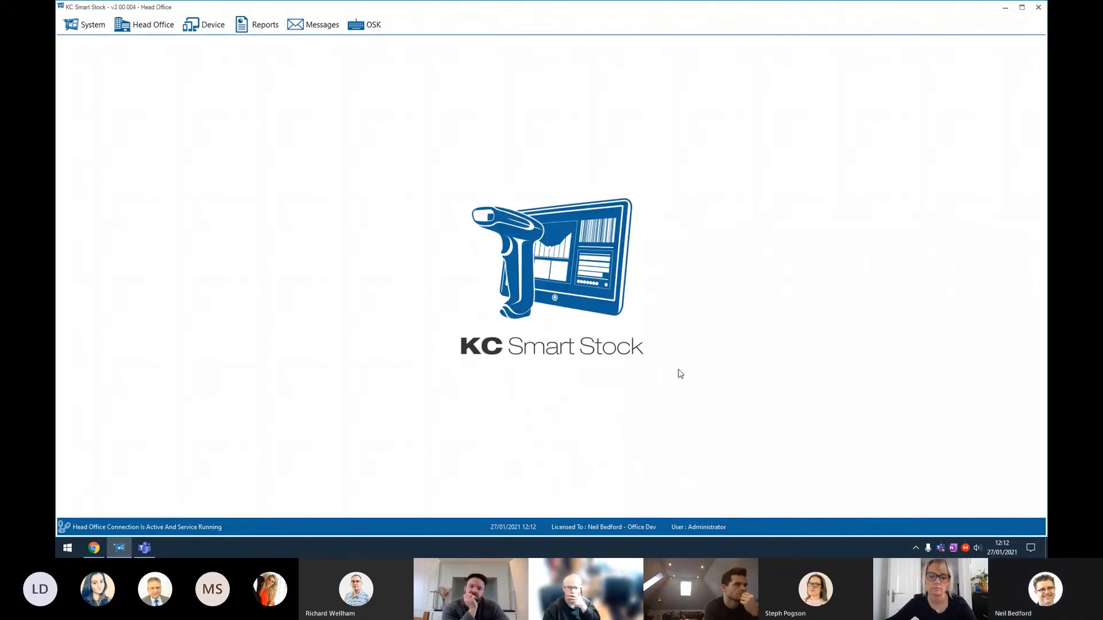
- Open Despatch Management for sales orders and start adding a packing record
{"action": "left_click", "coordinate": [149, 25]}
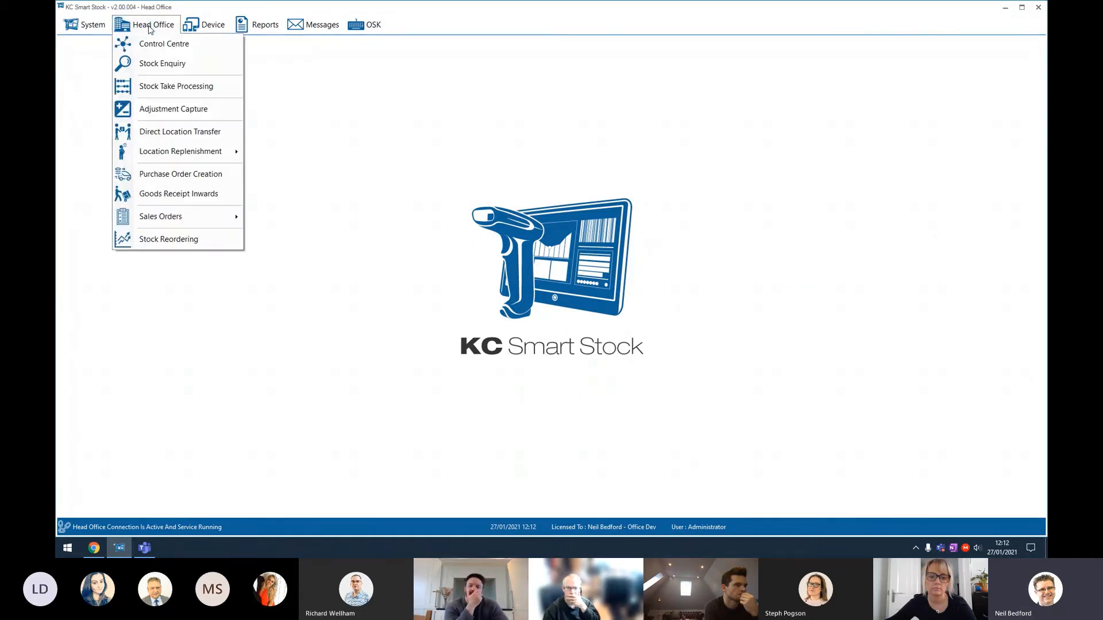
{"action": "mouse_move", "coordinate": [179, 225]}
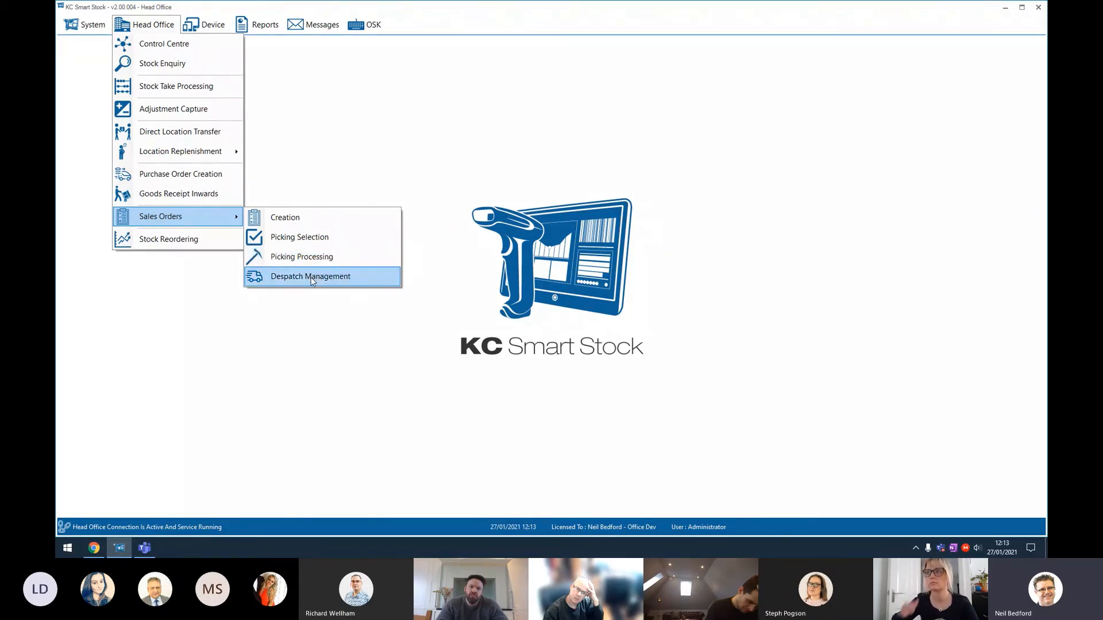
{"action": "left_click", "coordinate": [313, 279]}
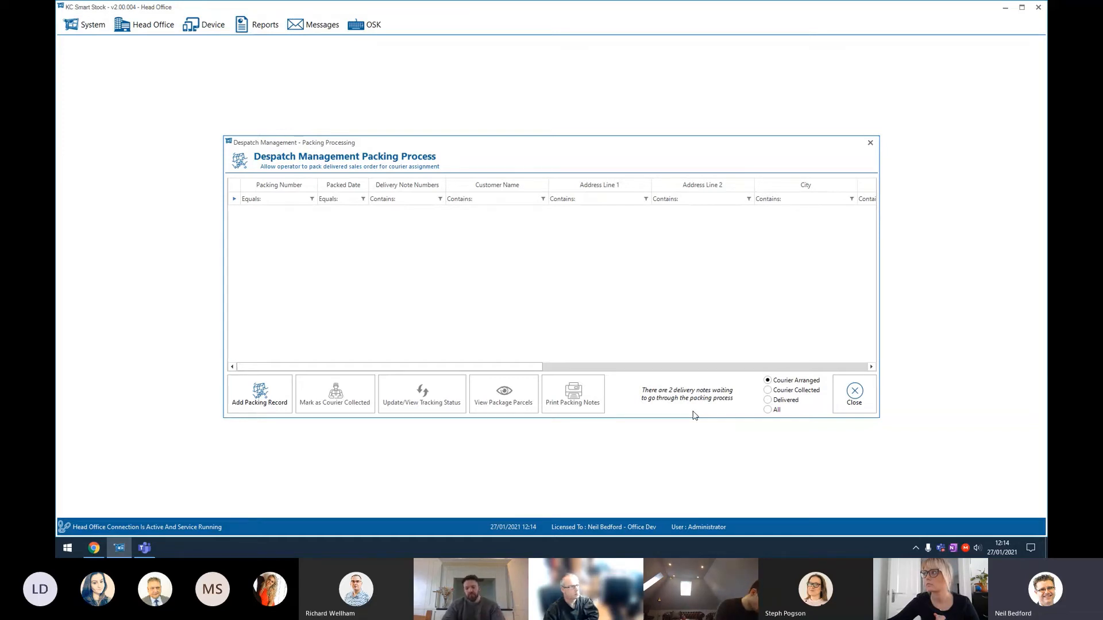
{"action": "left_click", "coordinate": [274, 400]}
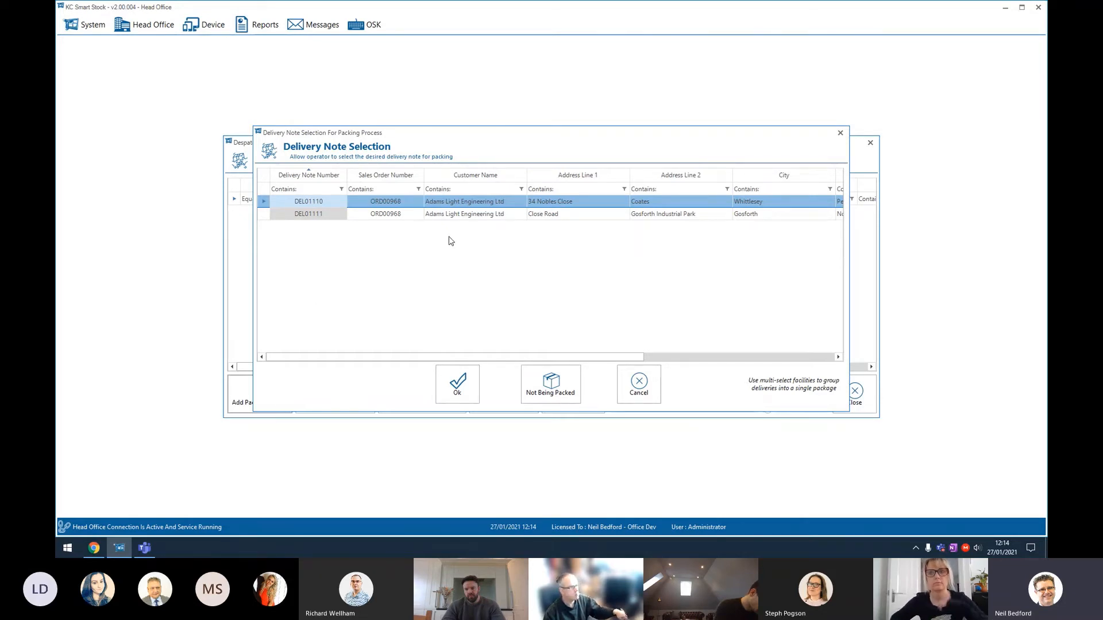
- Try selecting both delivery notes together, examine the delivery confirmation of the first delivery note alone, and cancel it
{"action": "left_click", "coordinate": [512, 221]}
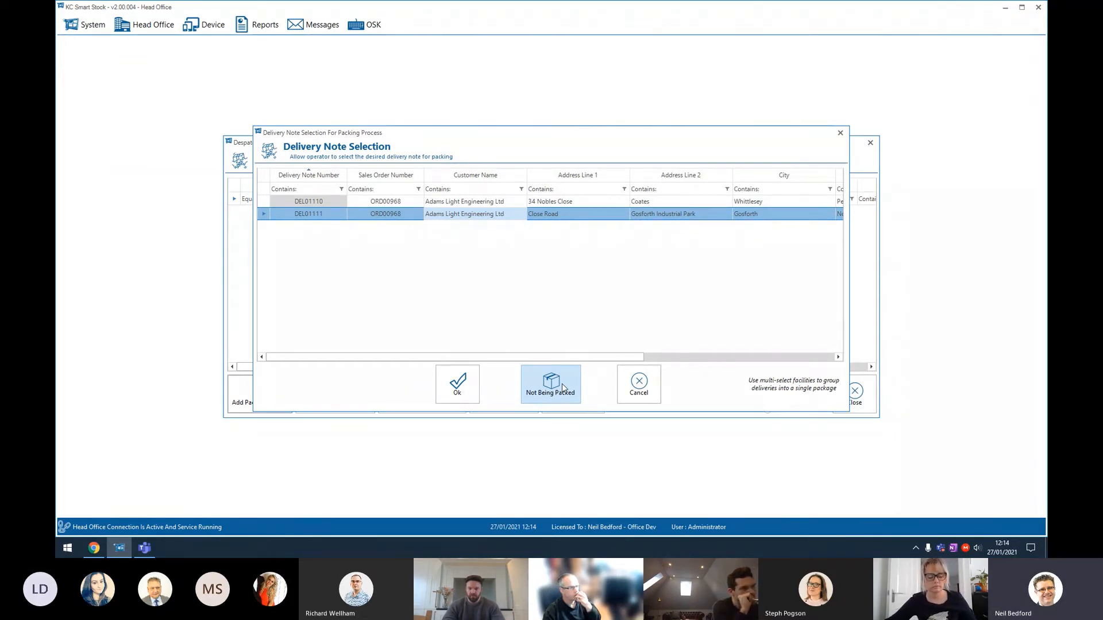
{"action": "left_click", "coordinate": [409, 202]}
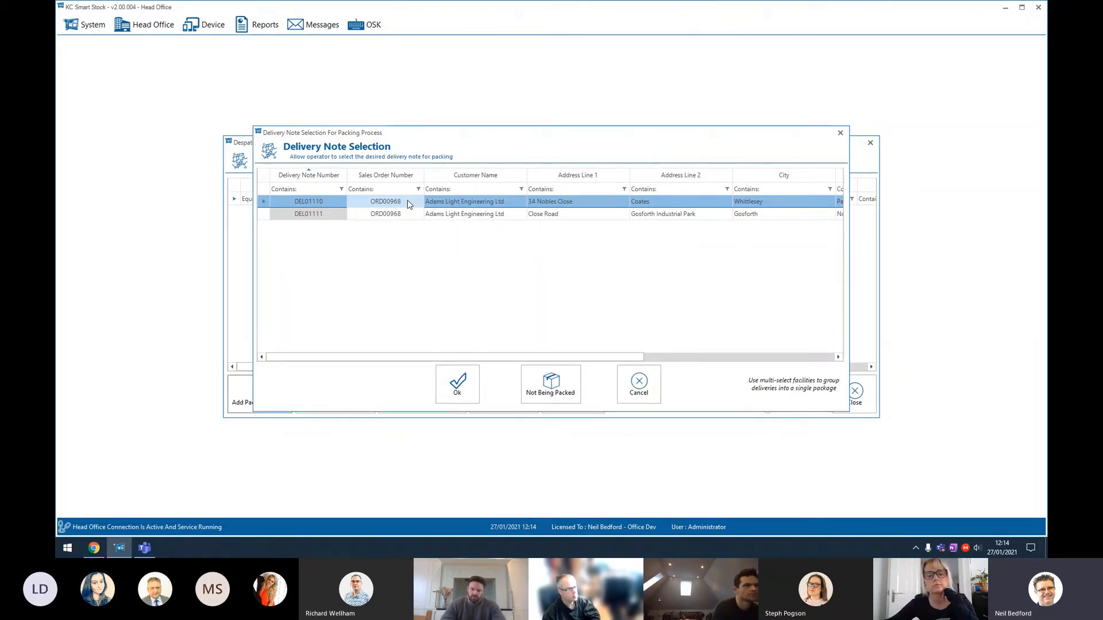
{"action": "left_click", "coordinate": [442, 215], "text": "ctrl"}
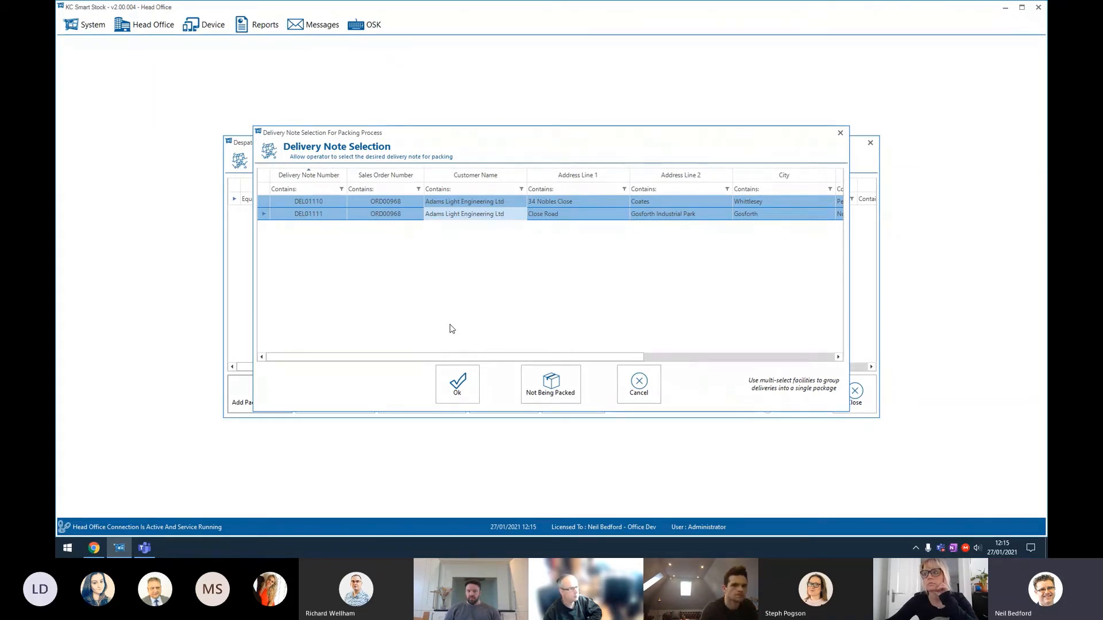
{"action": "left_click", "coordinate": [384, 204]}
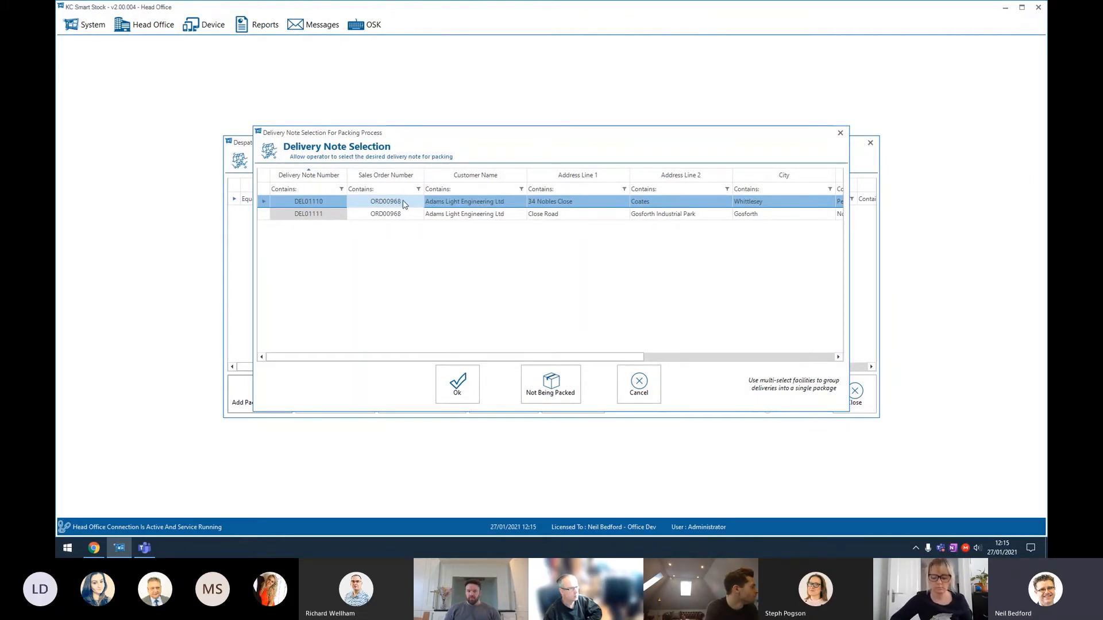
{"action": "double_click", "coordinate": [403, 204]}
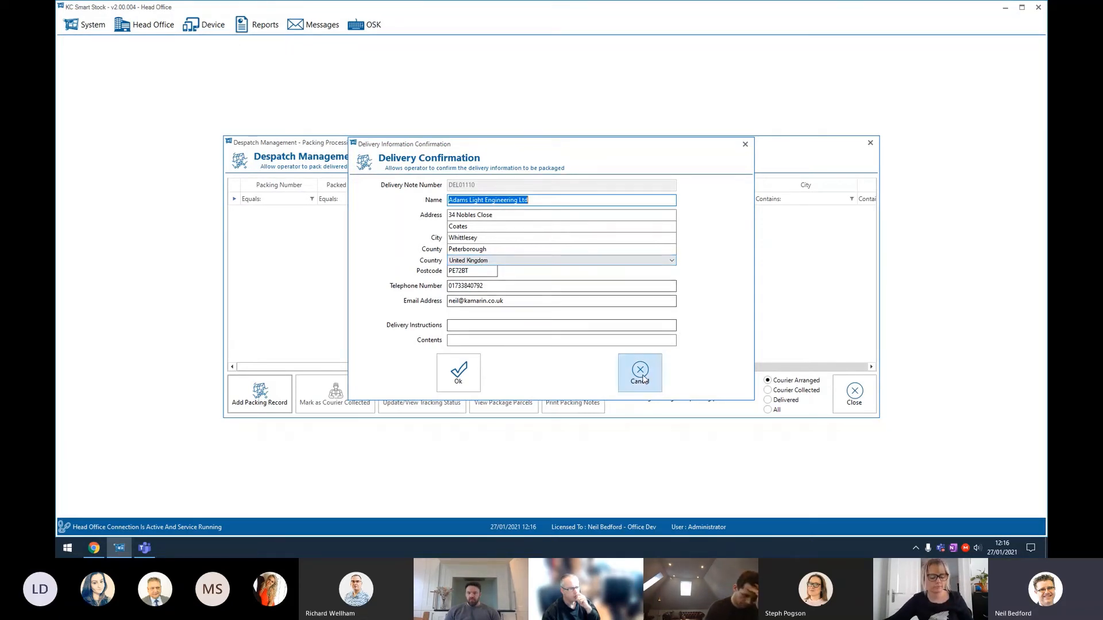
{"action": "left_click", "coordinate": [661, 375]}
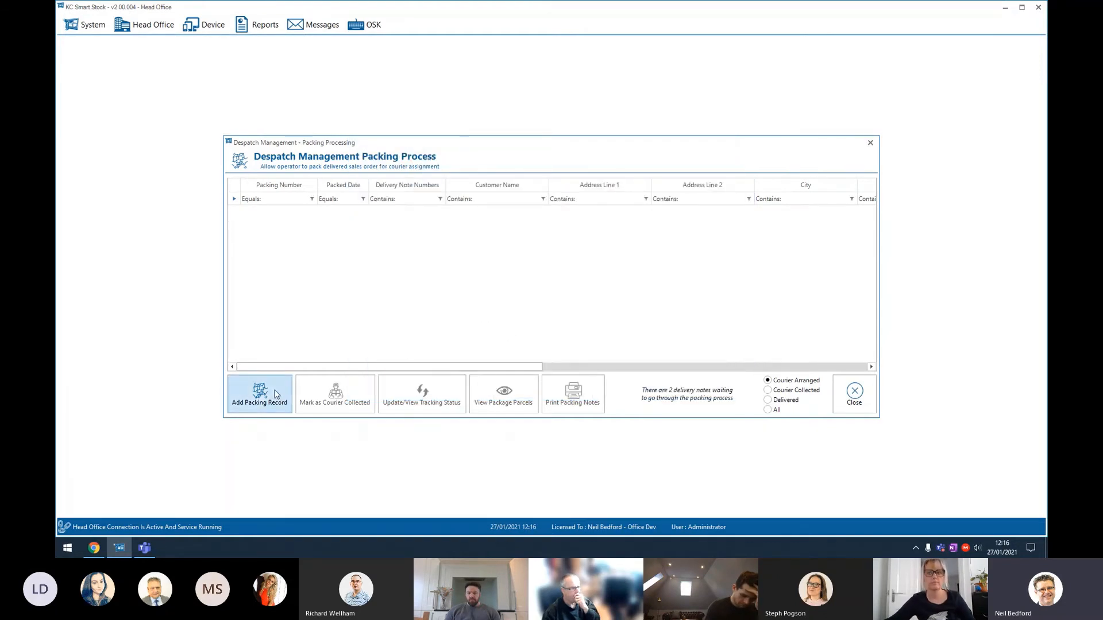
- Add a packing record for the second delivery note, set its country to United Kingdom, and cancel the delivery confirmation
{"action": "left_click", "coordinate": [260, 394]}
{"action": "double_click", "coordinate": [479, 215]}
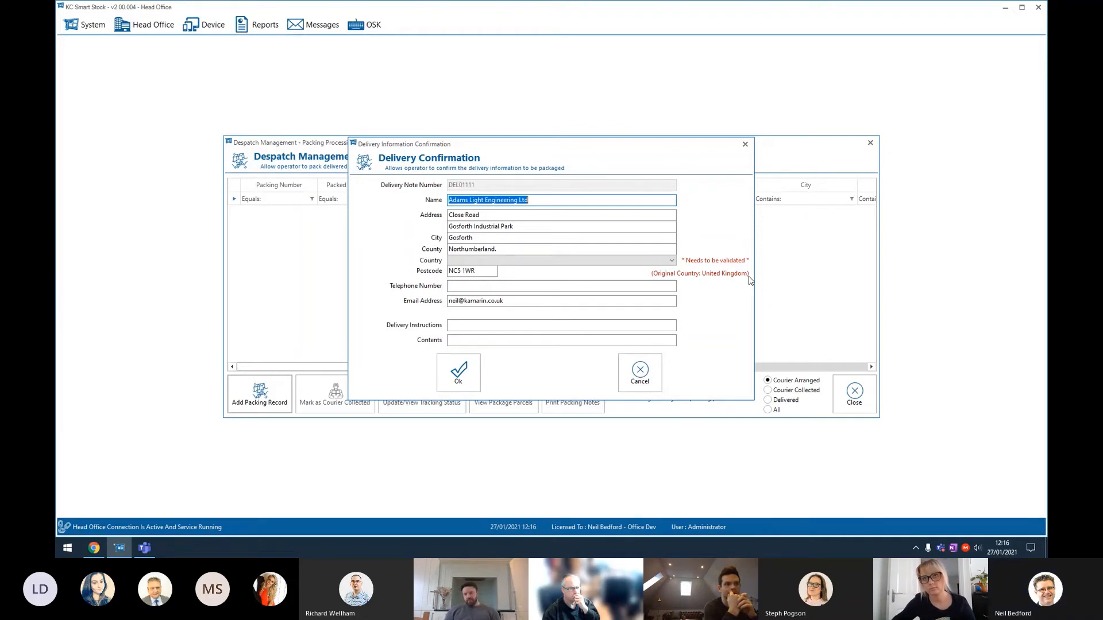
{"action": "left_click", "coordinate": [674, 262]}
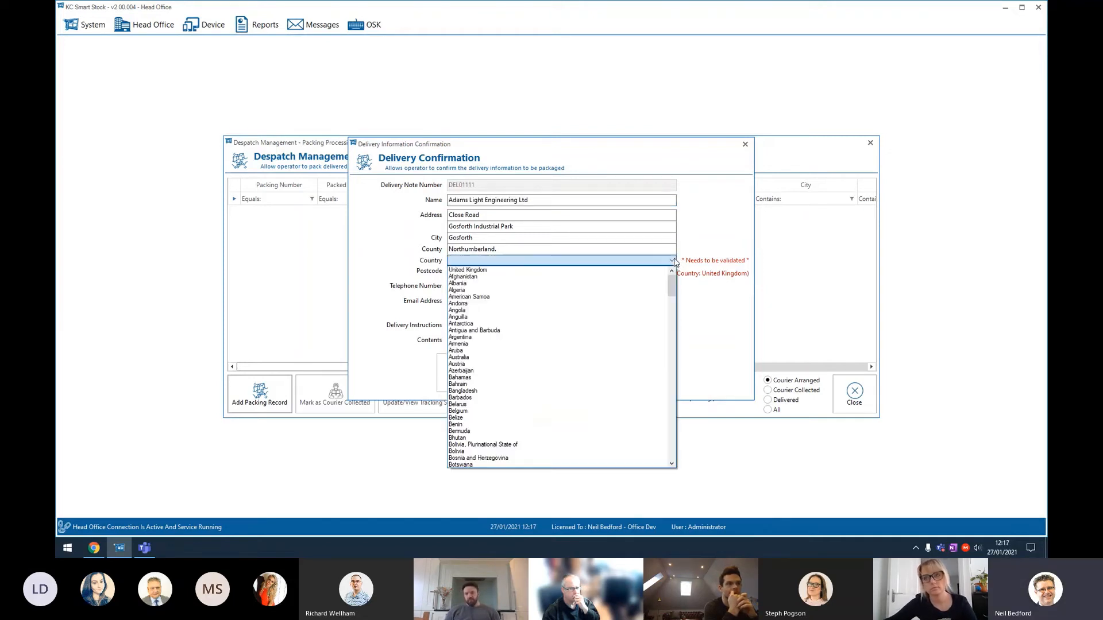
{"action": "left_click", "coordinate": [498, 271]}
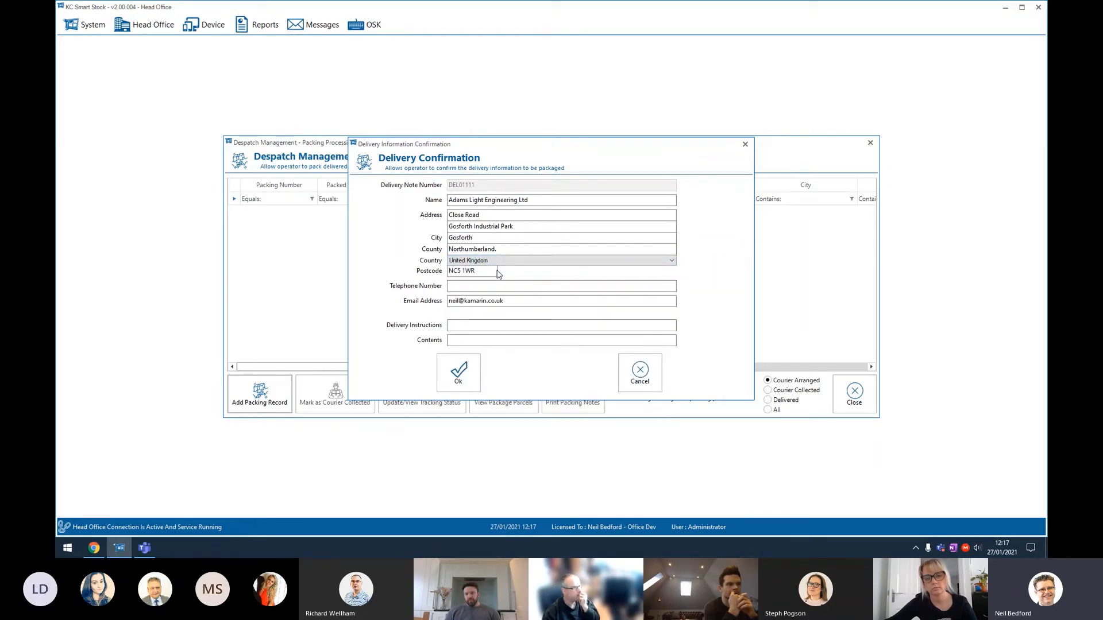
{"action": "left_click", "coordinate": [498, 260]}
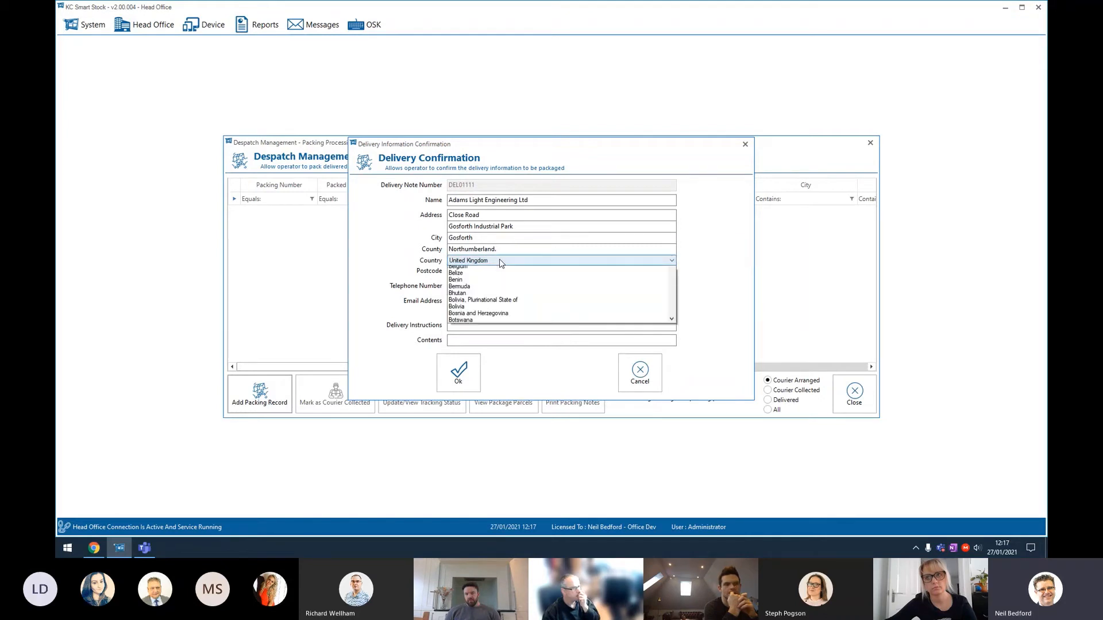
{"action": "mouse_move", "coordinate": [672, 286]}
{"action": "left_mouse_down"}
{"action": "mouse_move", "coordinate": [675, 438]}
{"action": "mouse_move", "coordinate": [670, 274]}
{"action": "left_mouse_up"}
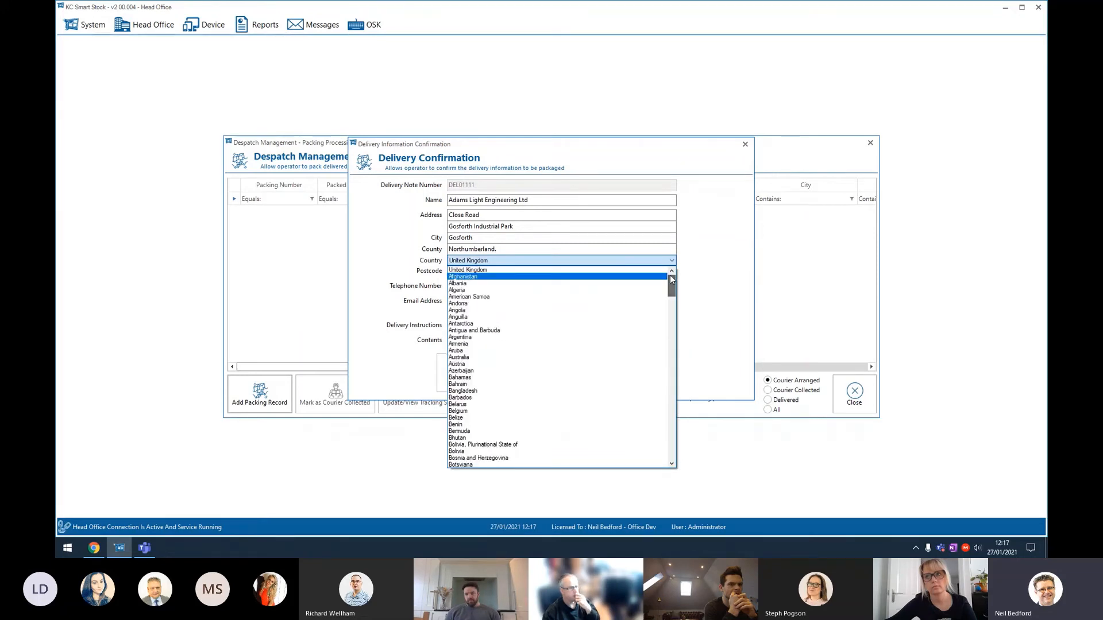
{"action": "left_click", "coordinate": [468, 270]}
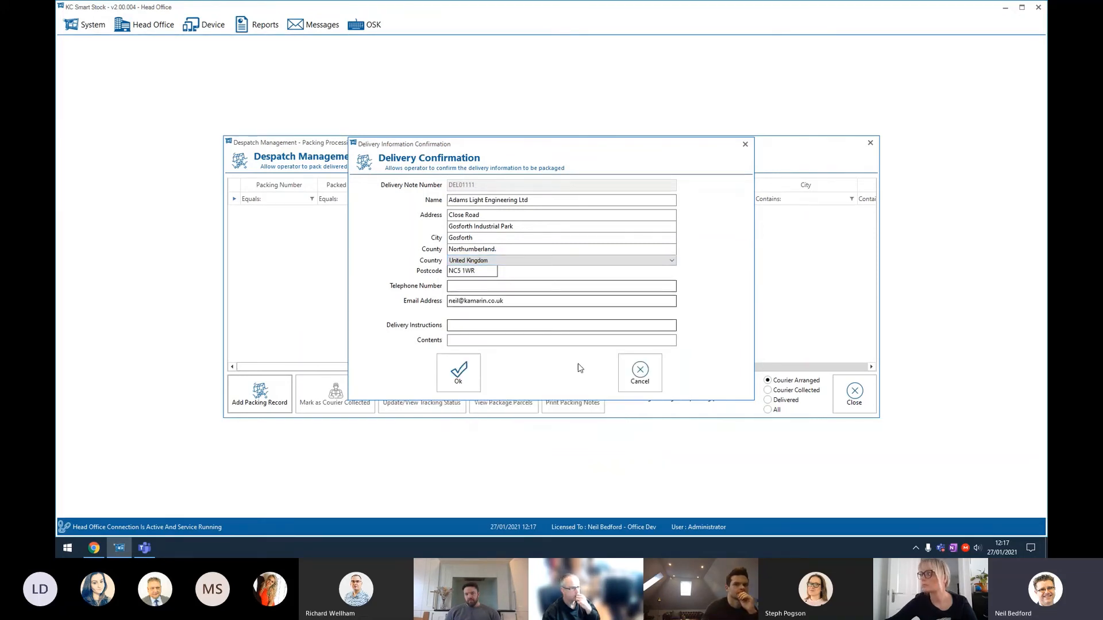
{"action": "left_click", "coordinate": [632, 373]}
- Start packing the first delivery note with its delivery details as given and add a parcel of type Large cardboard box (30cm x 40cm x 25cm)
{"action": "left_click", "coordinate": [274, 392]}
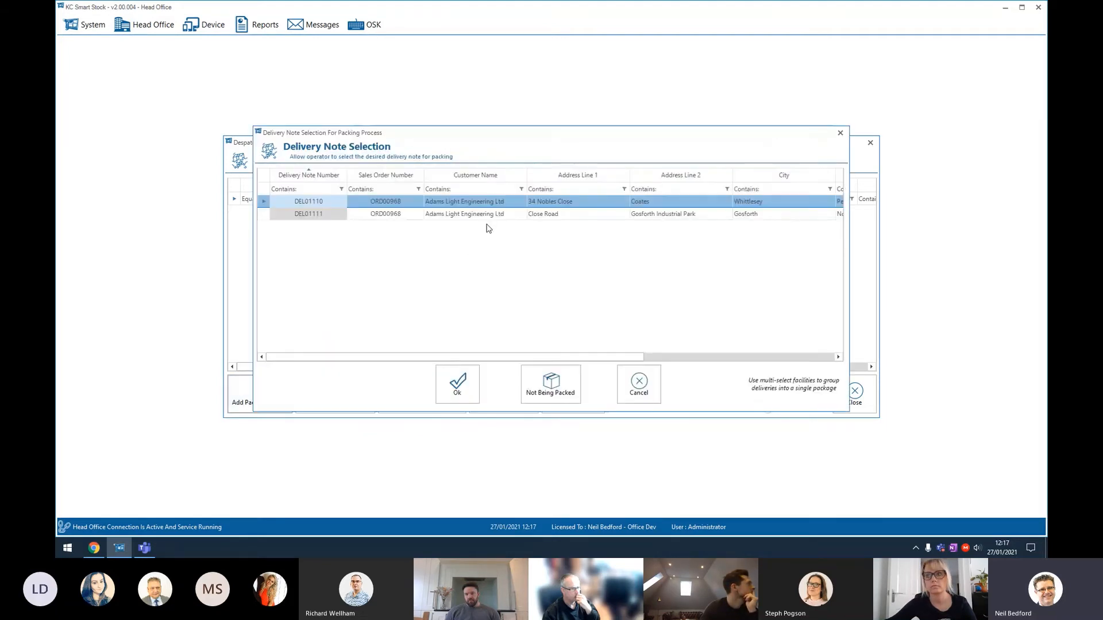
{"action": "double_click", "coordinate": [494, 201]}
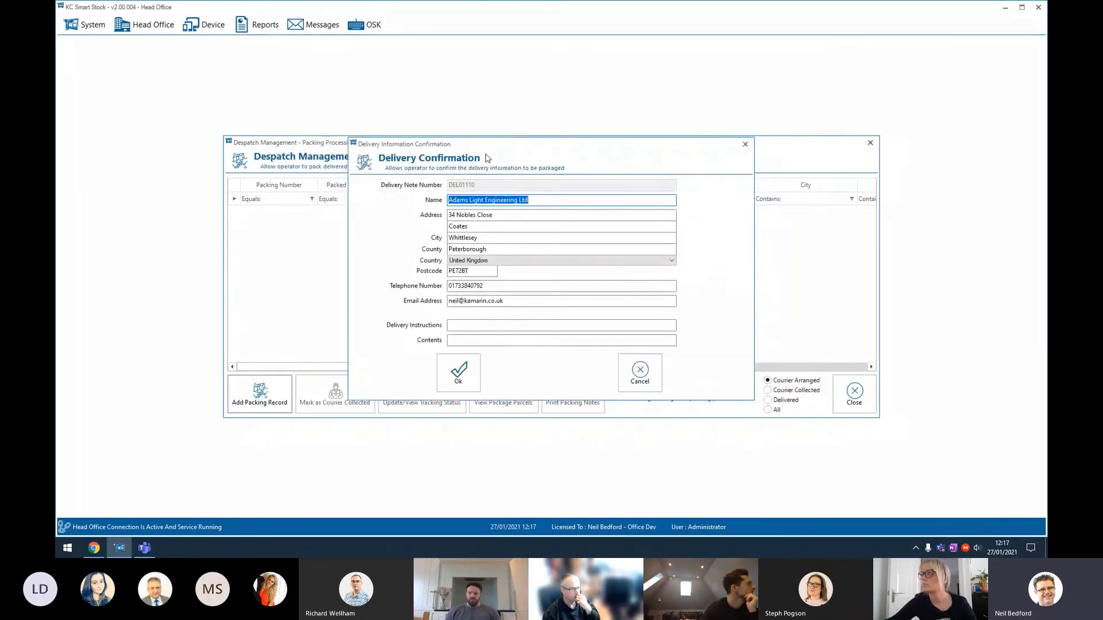
{"action": "left_click", "coordinate": [452, 374]}
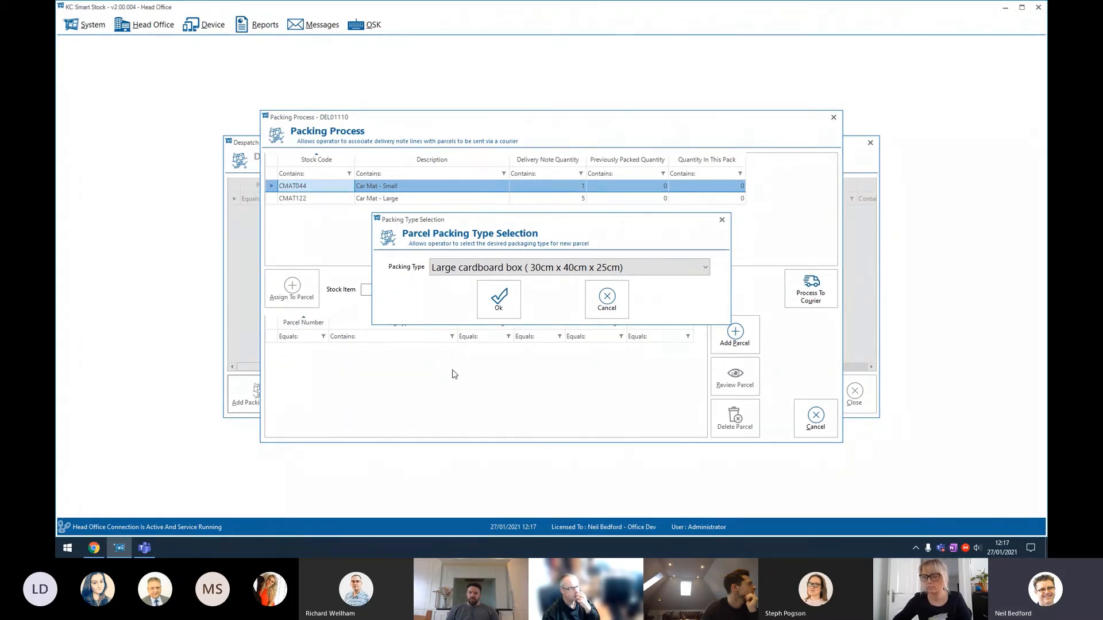
{"action": "left_click", "coordinate": [554, 268]}
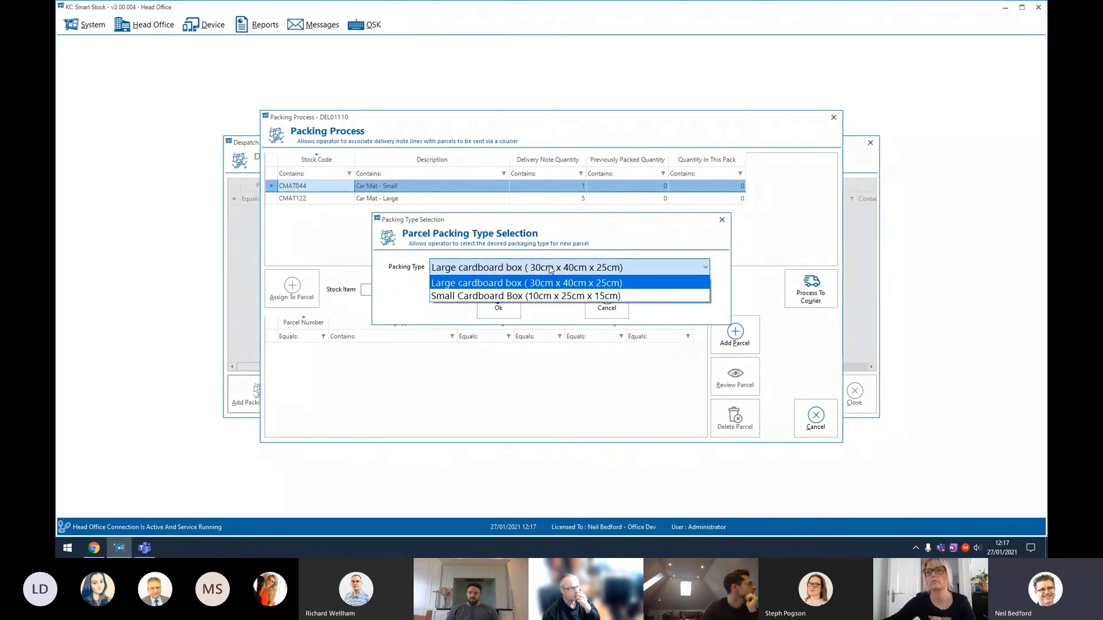
{"action": "left_click", "coordinate": [553, 283]}
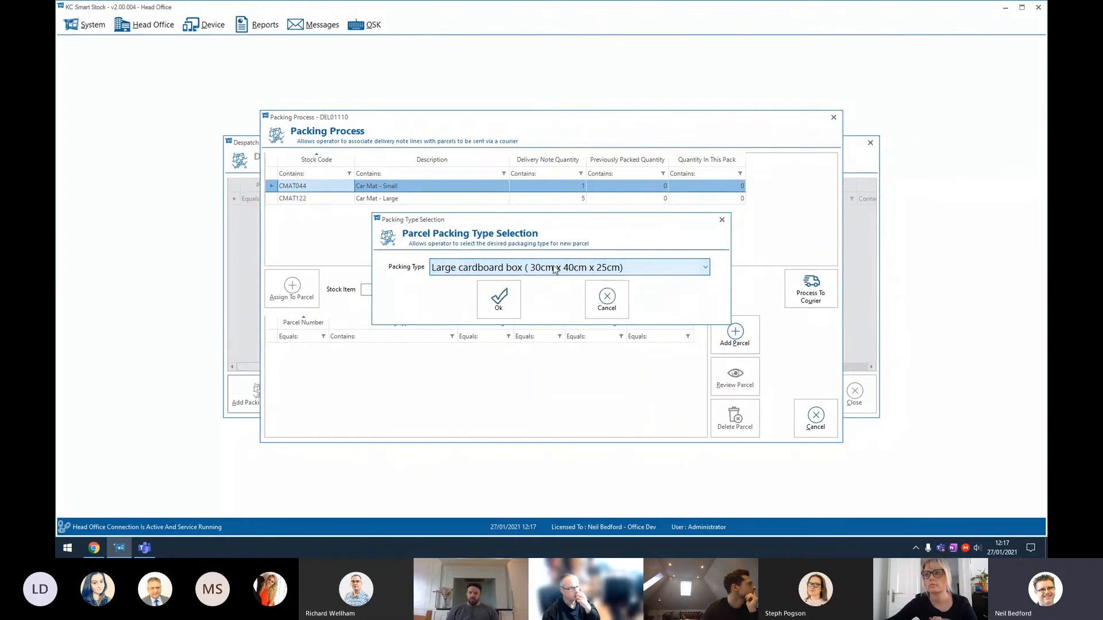
{"action": "left_click", "coordinate": [498, 306]}
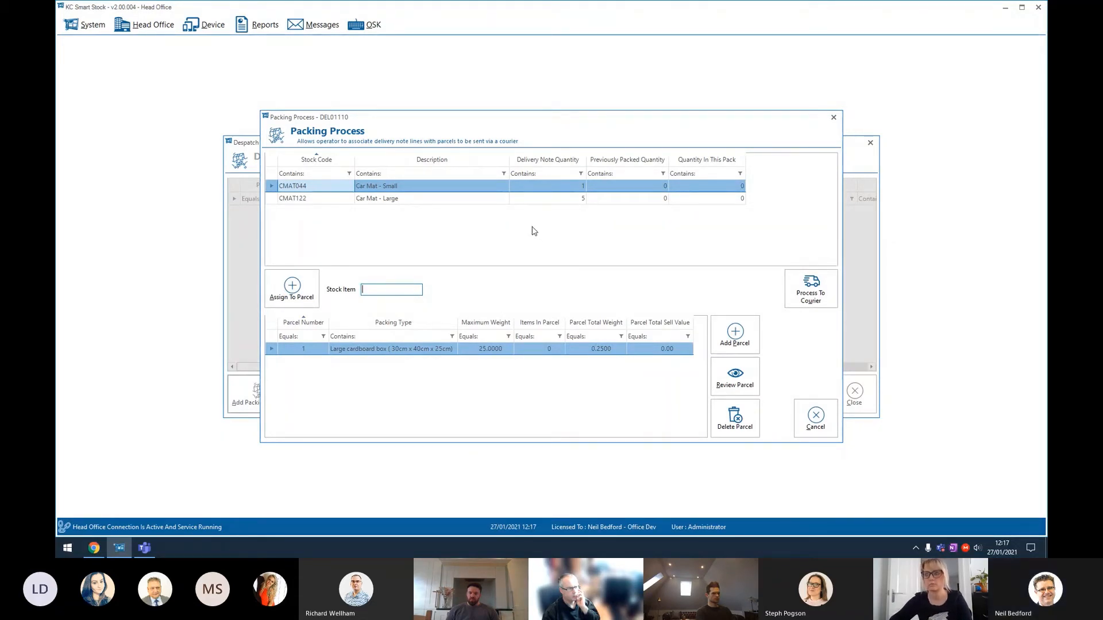
- Pack a quantity of 2 of Car Mat - Large into the large box parcel and review its contents
{"action": "double_click", "coordinate": [451, 199]}
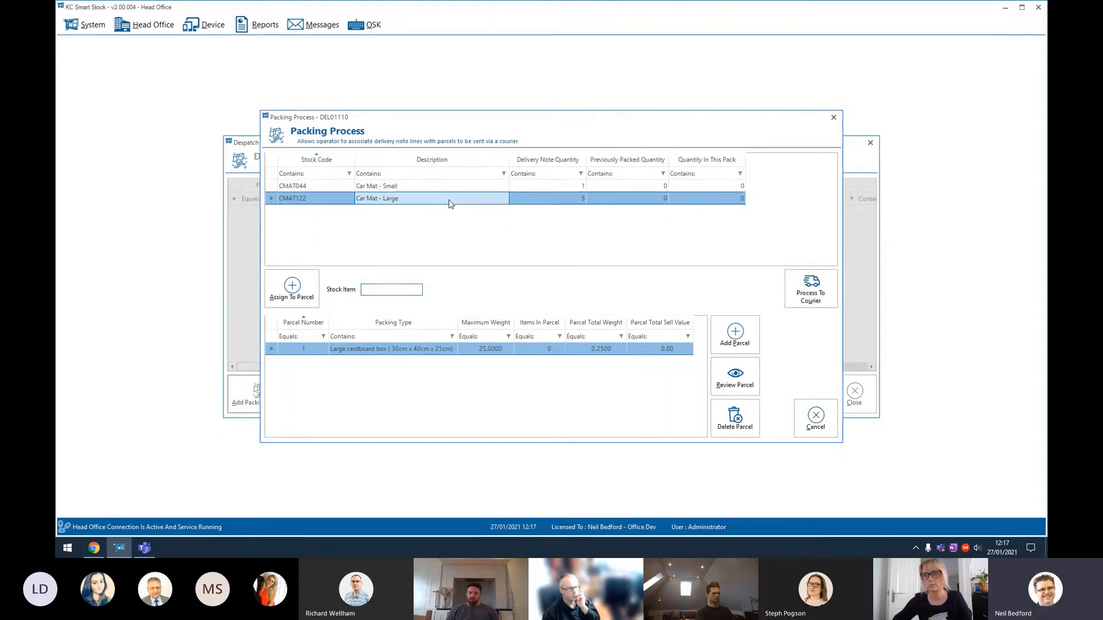
{"action": "type", "text": "2"}
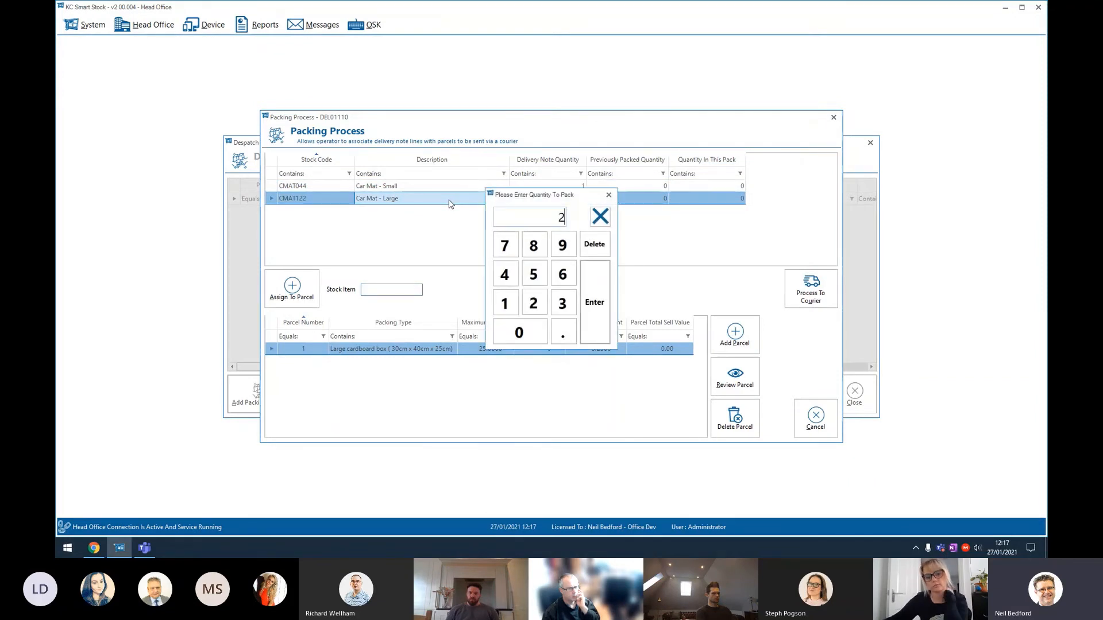
{"action": "key", "text": "Return"}
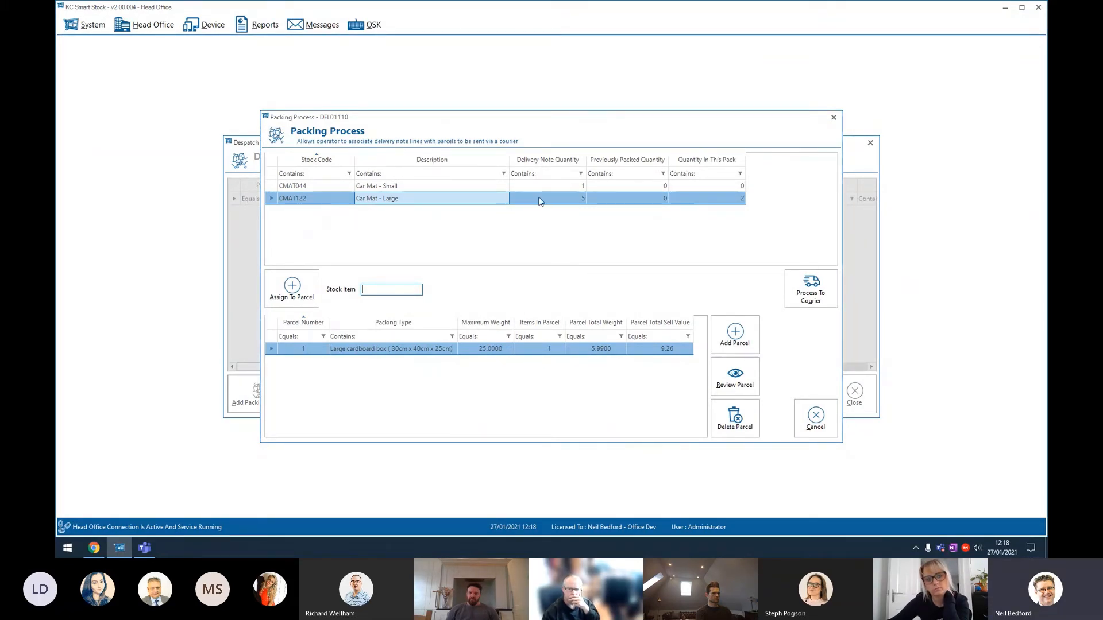
{"action": "left_click", "coordinate": [725, 384]}
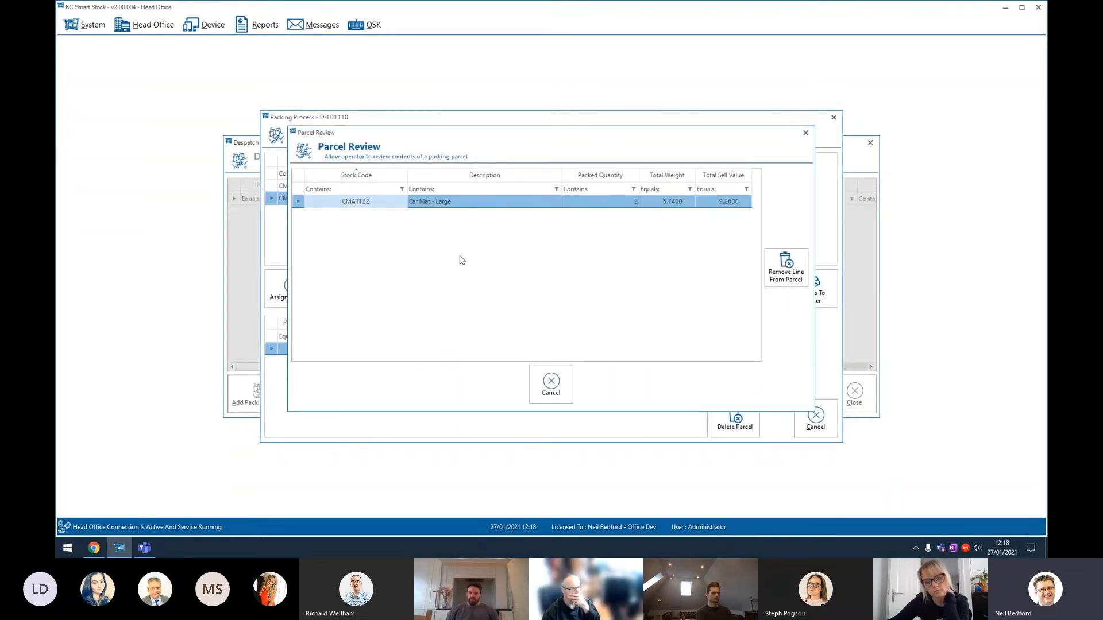
{"action": "left_click", "coordinate": [555, 380]}
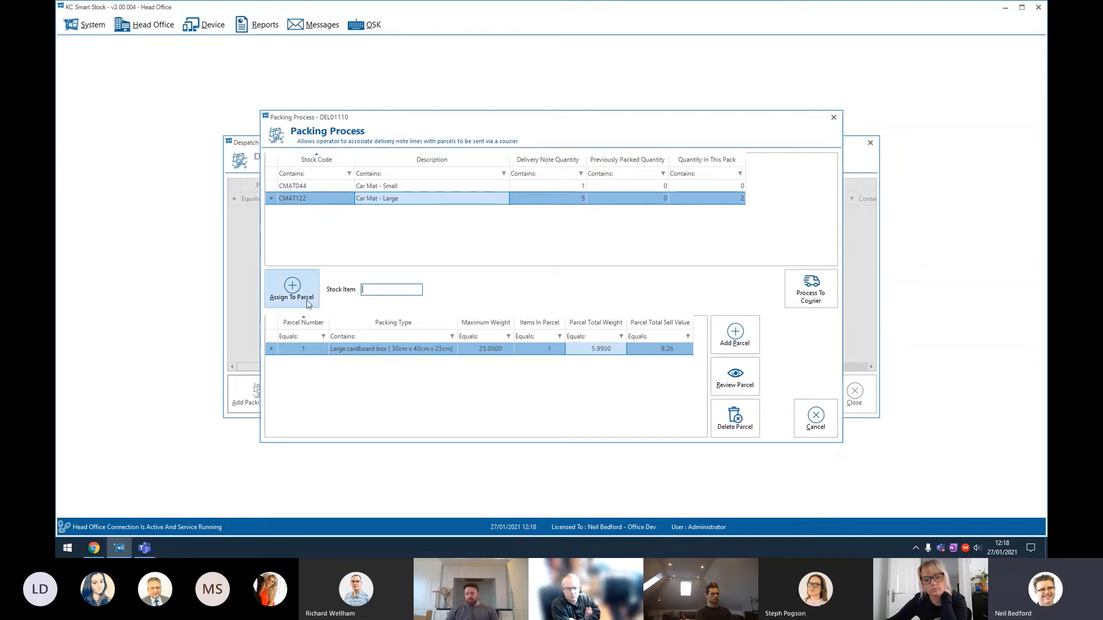
- Add a Small Cardboard Box (10cm x 25cm x 15cm) parcel and pack a quantity of 1 of Car Mat - Small into it
{"action": "left_click", "coordinate": [736, 339]}
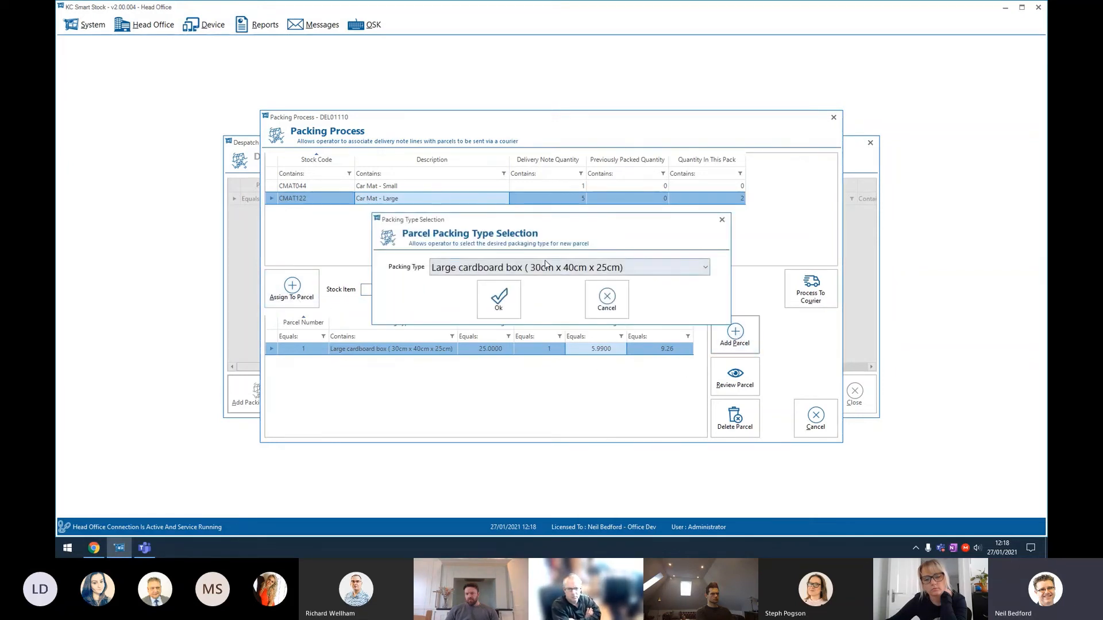
{"action": "left_click", "coordinate": [529, 267]}
{"action": "left_click", "coordinate": [505, 293]}
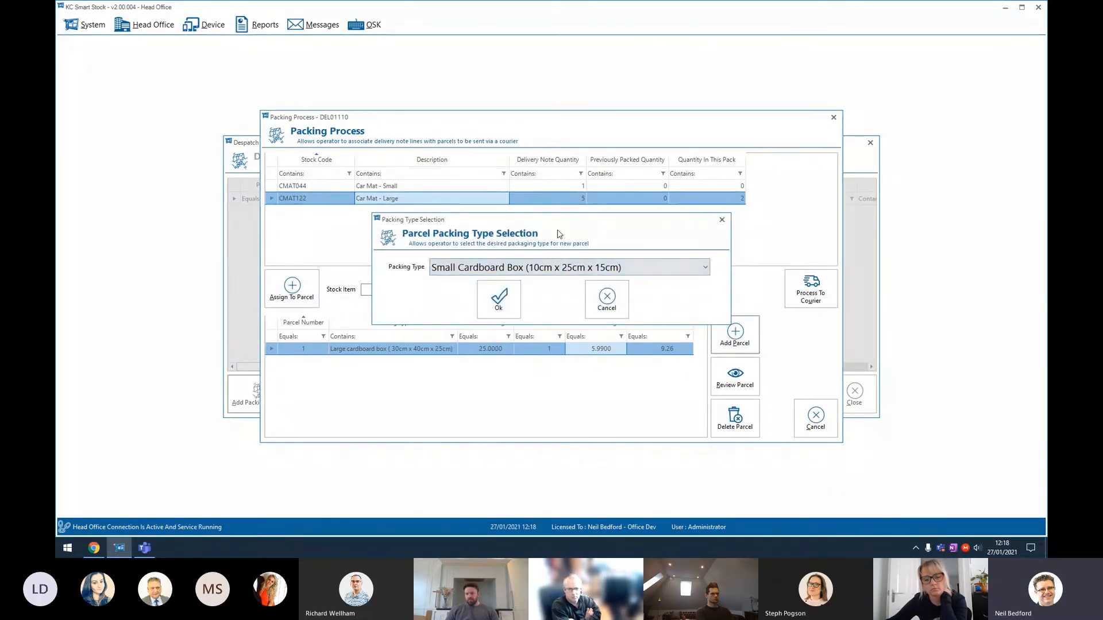
{"action": "left_click", "coordinate": [504, 302]}
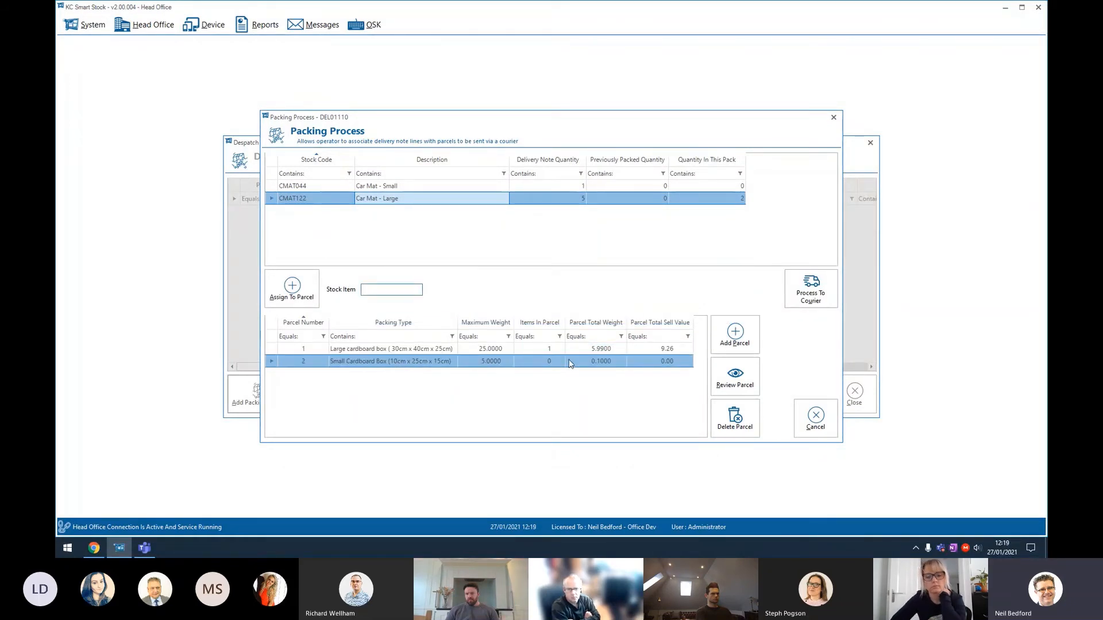
{"action": "double_click", "coordinate": [440, 187]}
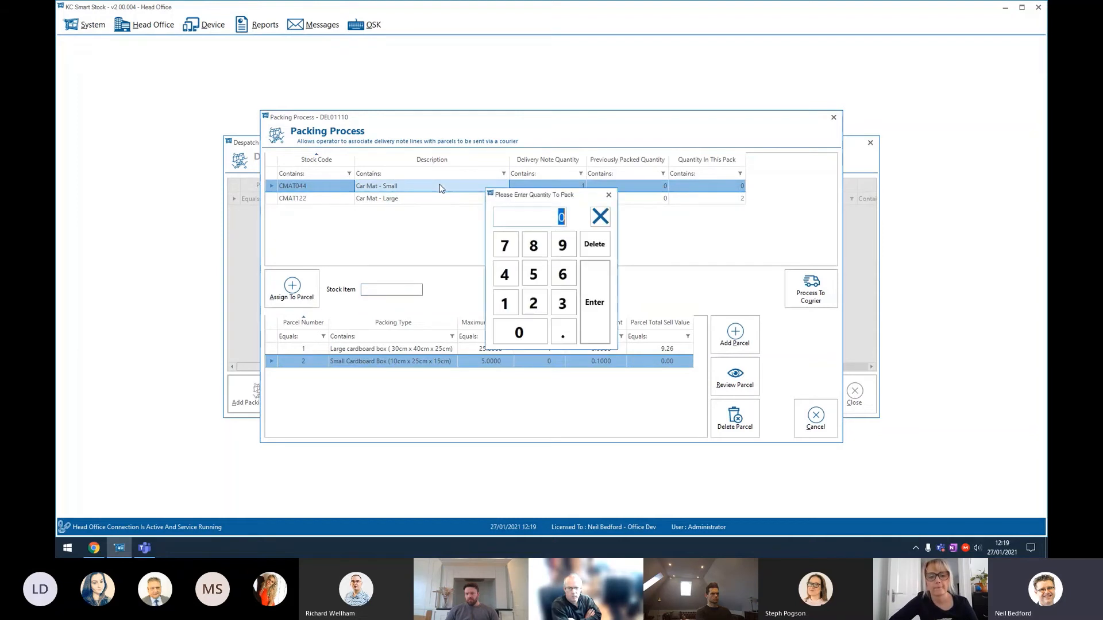
{"action": "type", "text": "1"}
{"action": "key", "text": "Return"}
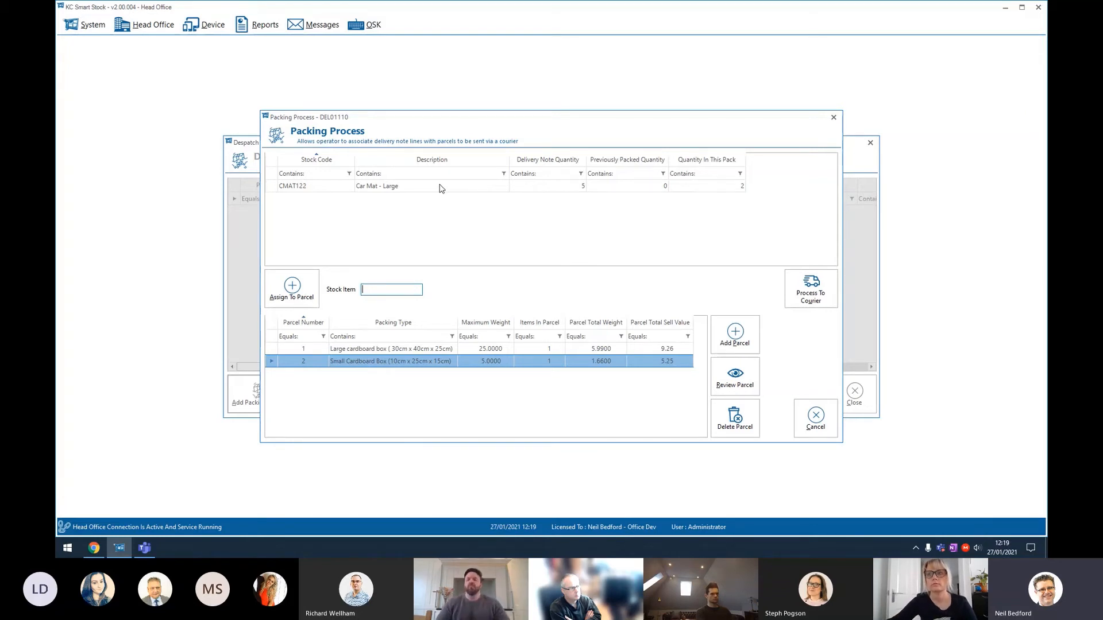
- Review the contents of the large cardboard box parcel again without removing any line, and select the small box parcel
{"action": "left_click", "coordinate": [442, 352]}
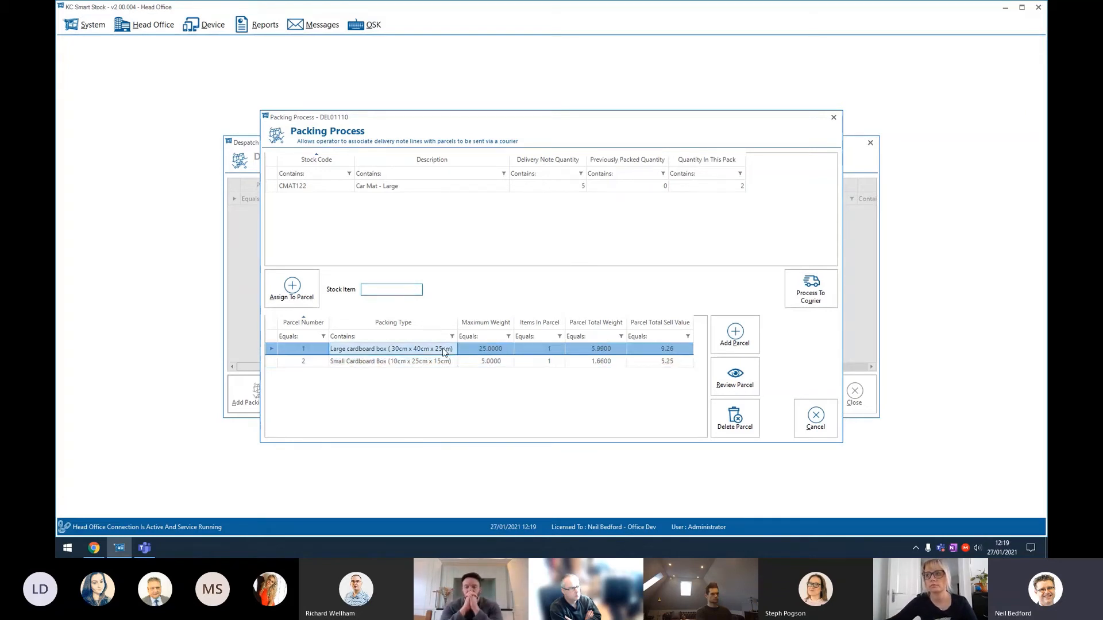
{"action": "left_click", "coordinate": [735, 379]}
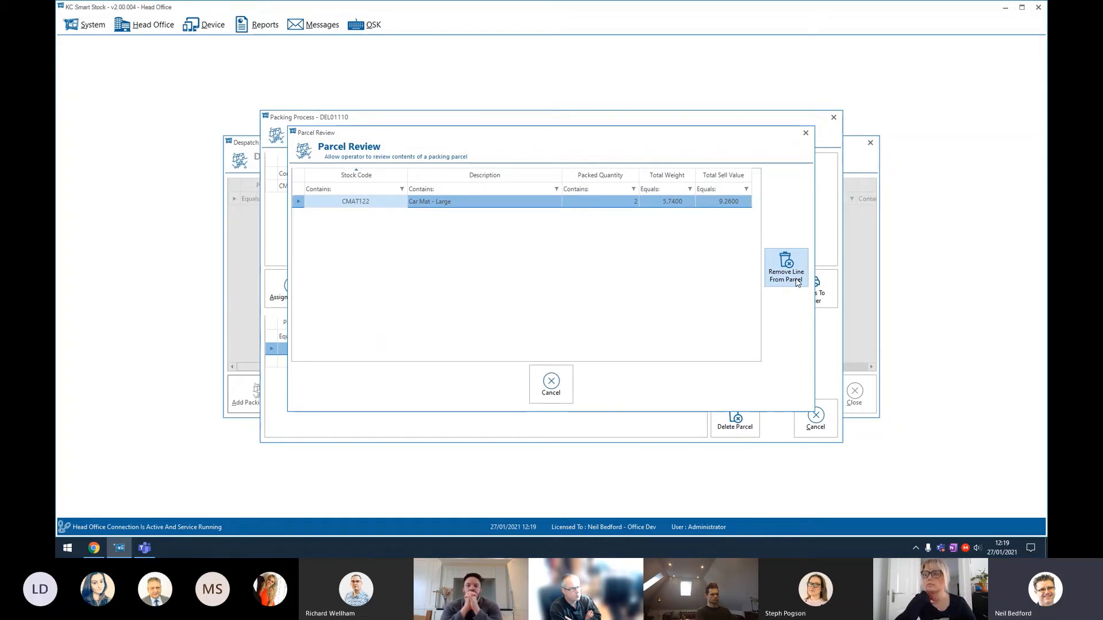
{"action": "left_click", "coordinate": [551, 384]}
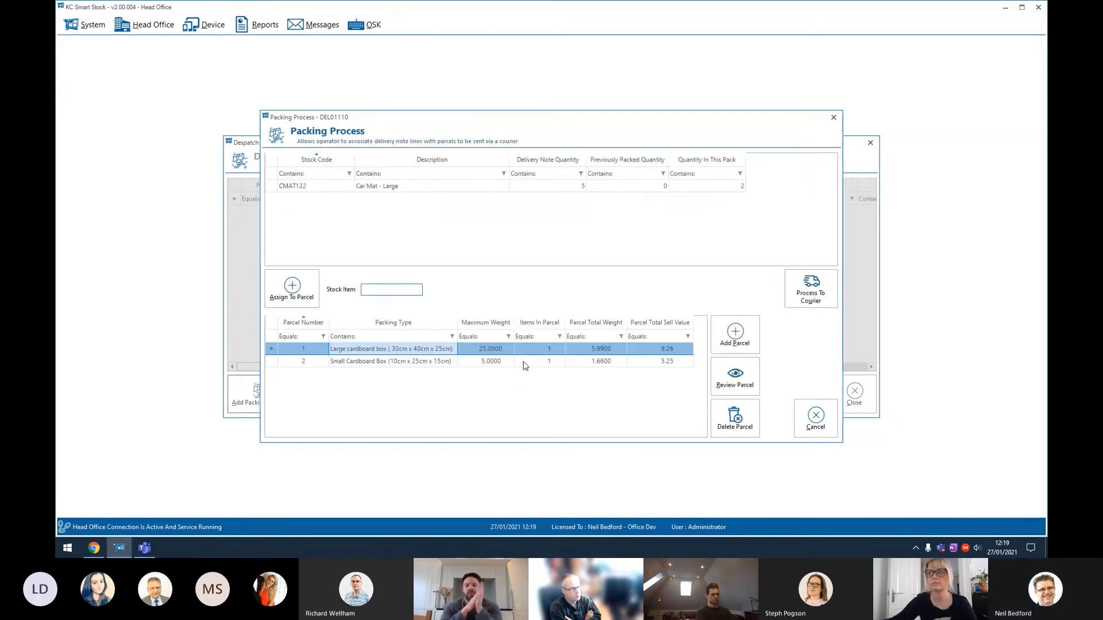
{"action": "left_click", "coordinate": [525, 366]}
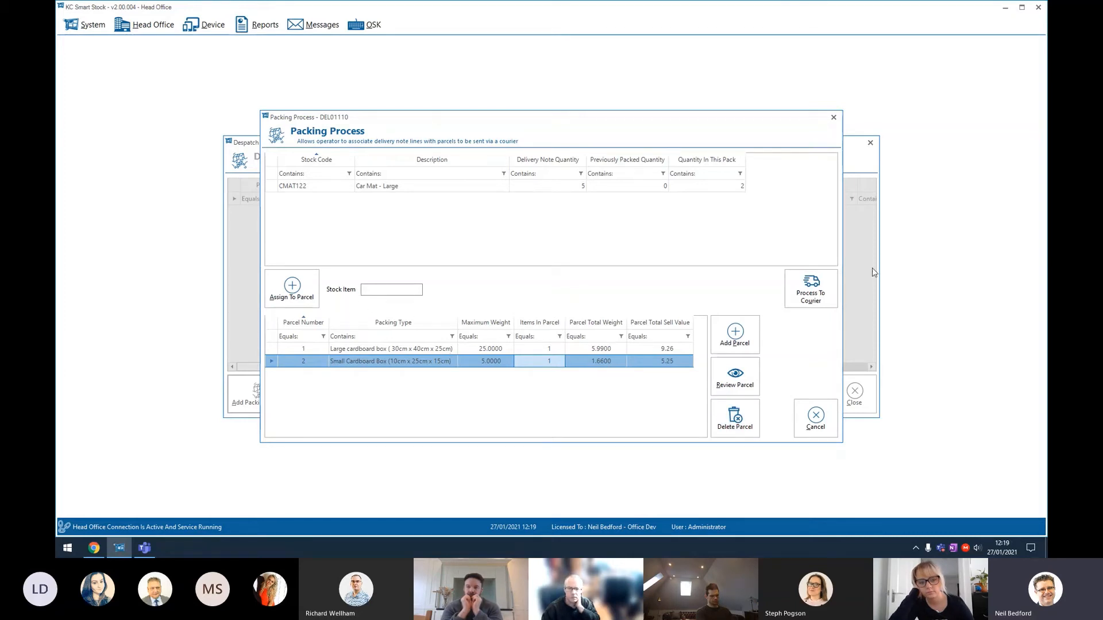
- Process the packed delivery note to the courier and review parcel 1's courier service options, keeping automatic selection by Shipmate
{"action": "left_click", "coordinate": [826, 289]}
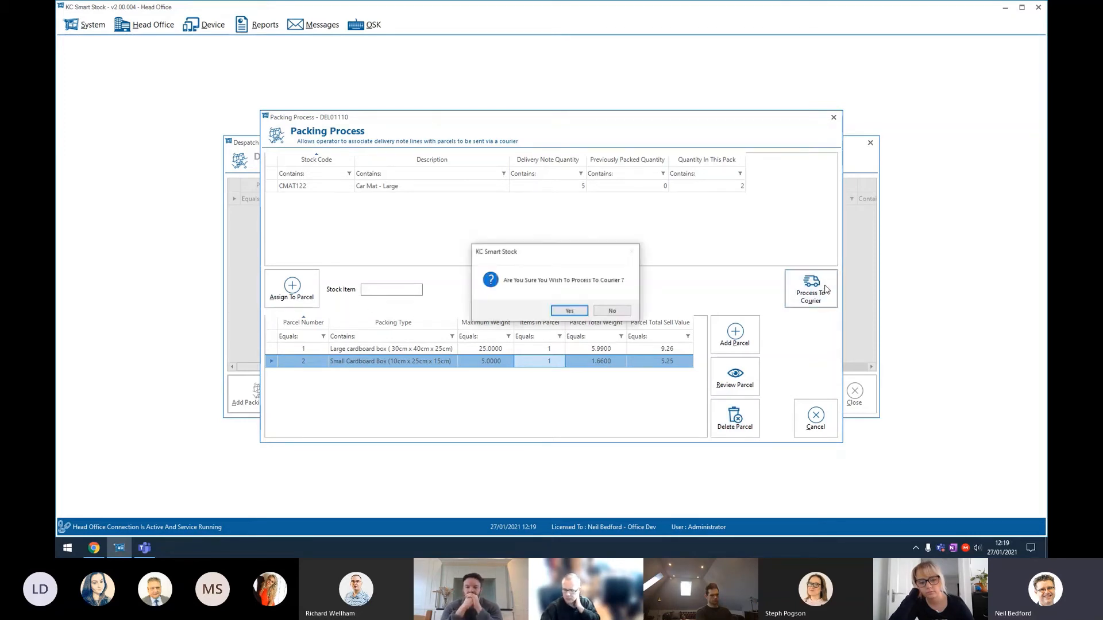
{"action": "left_click", "coordinate": [570, 312]}
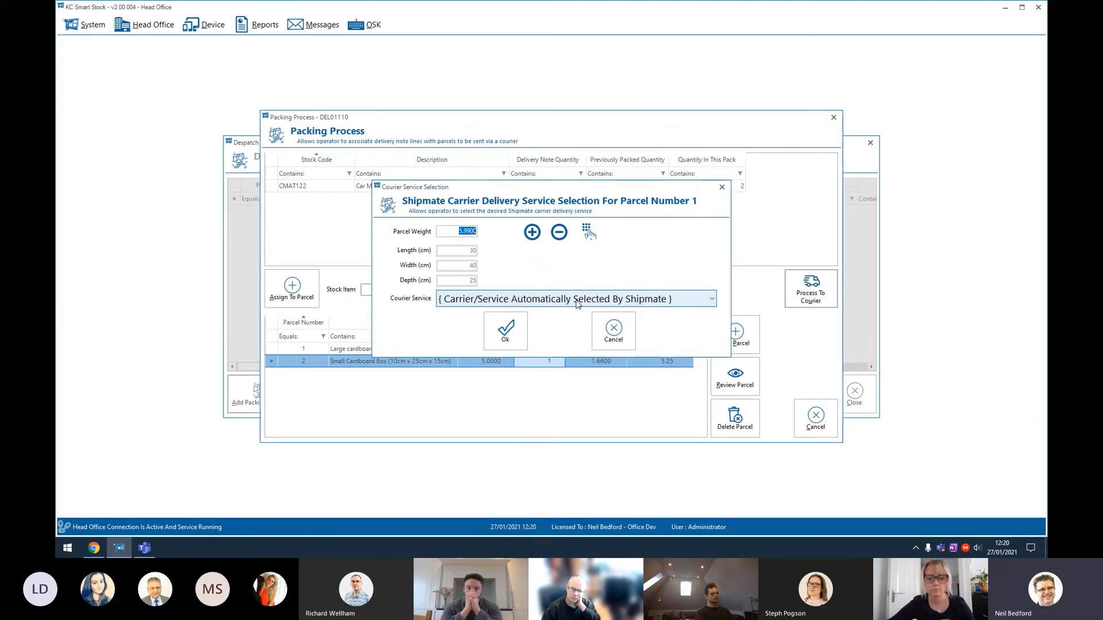
{"action": "left_click", "coordinate": [575, 300]}
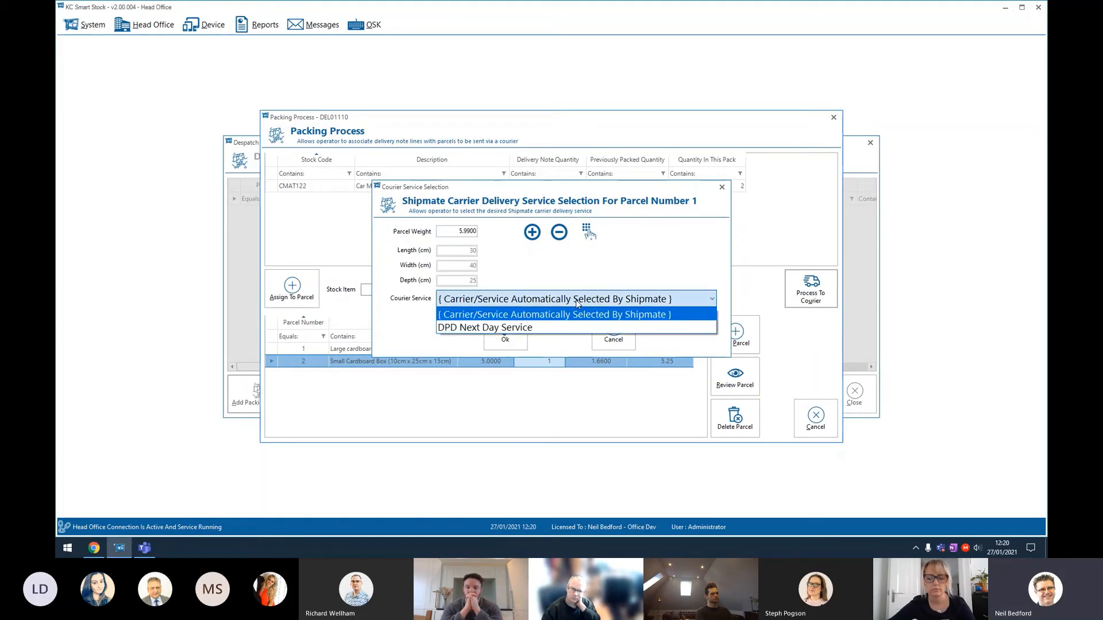
{"action": "left_click", "coordinate": [551, 315]}
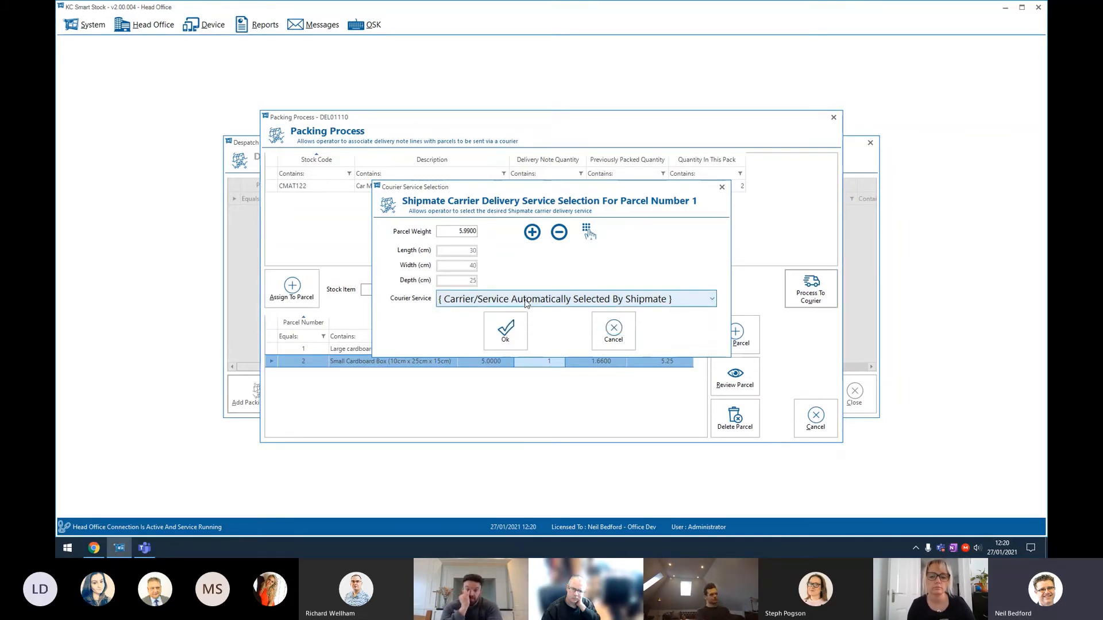
- Set parcel 1's weight to 4 and accept it with the carrier and service automatically selected by Shipmate
{"action": "left_click", "coordinate": [456, 231]}
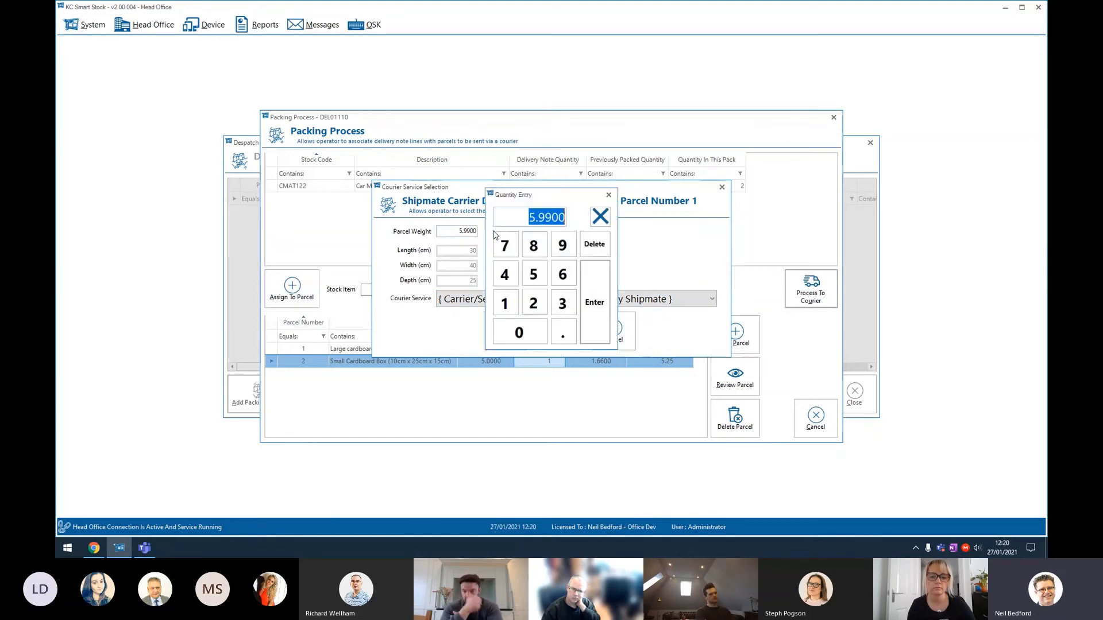
{"action": "left_click", "coordinate": [506, 275]}
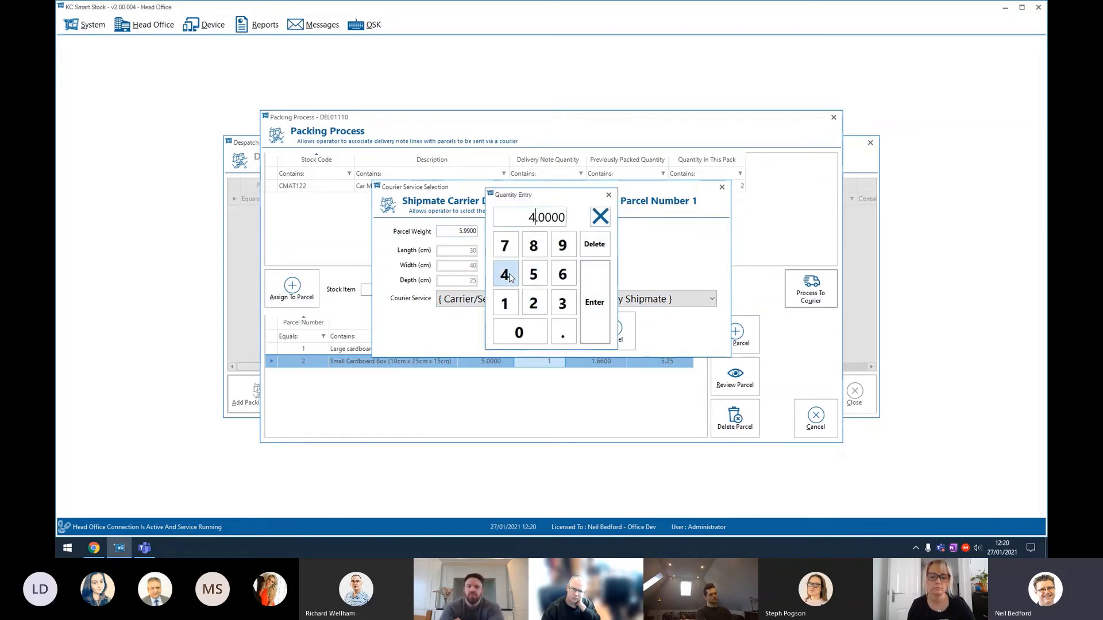
{"action": "left_click", "coordinate": [590, 311]}
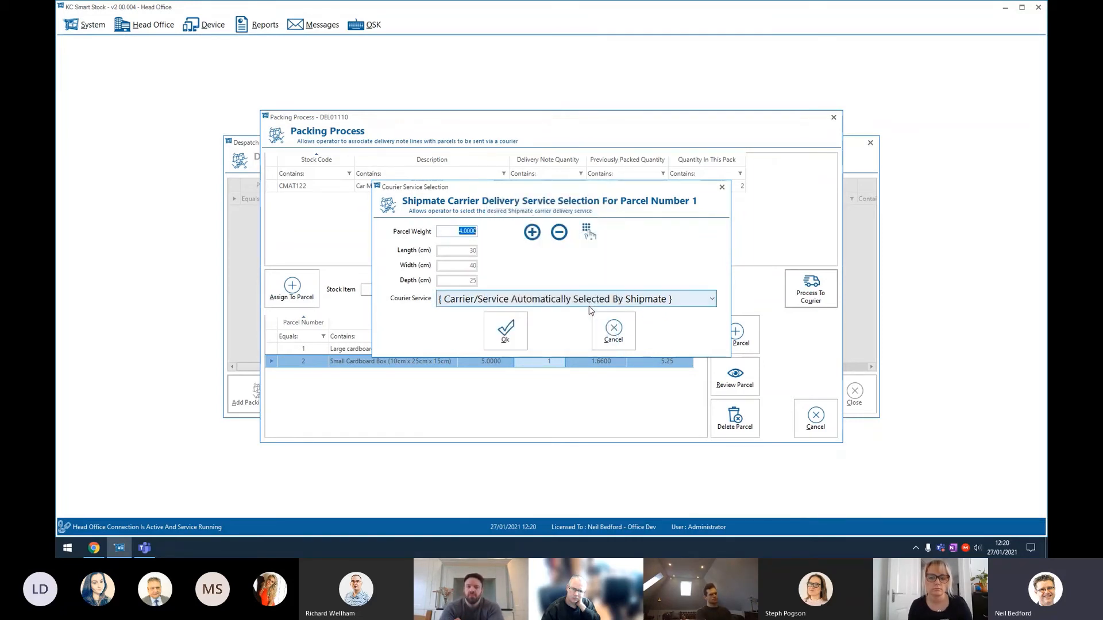
{"action": "left_click", "coordinate": [546, 298]}
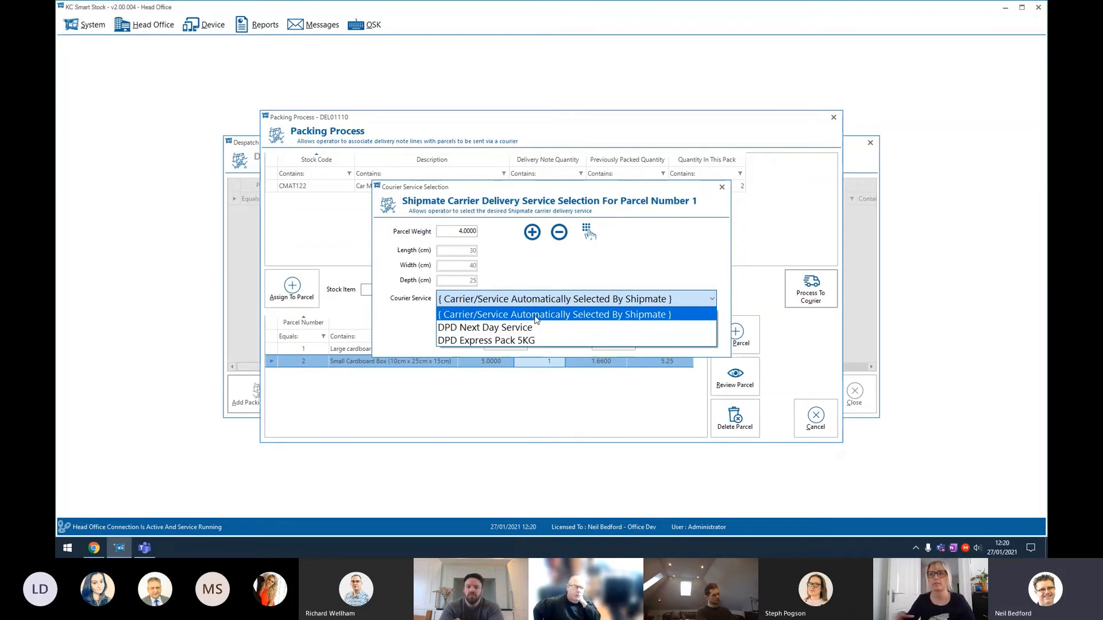
{"action": "left_click", "coordinate": [535, 316]}
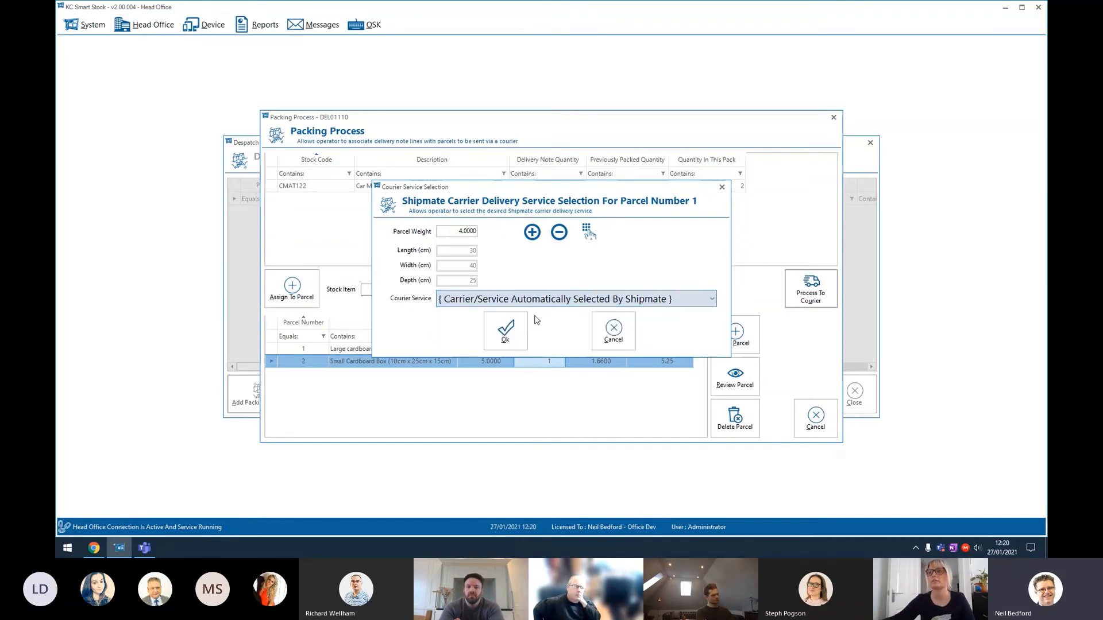
{"action": "left_click", "coordinate": [510, 336]}
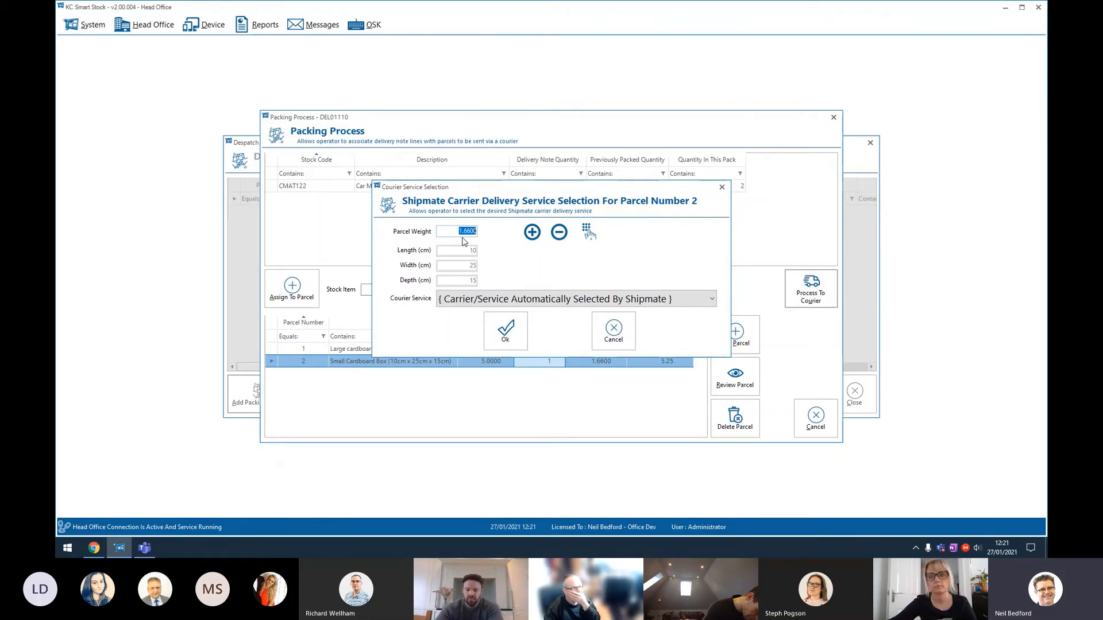
- Accept parcel 2 at its given weight, leaving its courier service automatically selected by Shipmate
{"action": "left_click", "coordinate": [524, 300]}
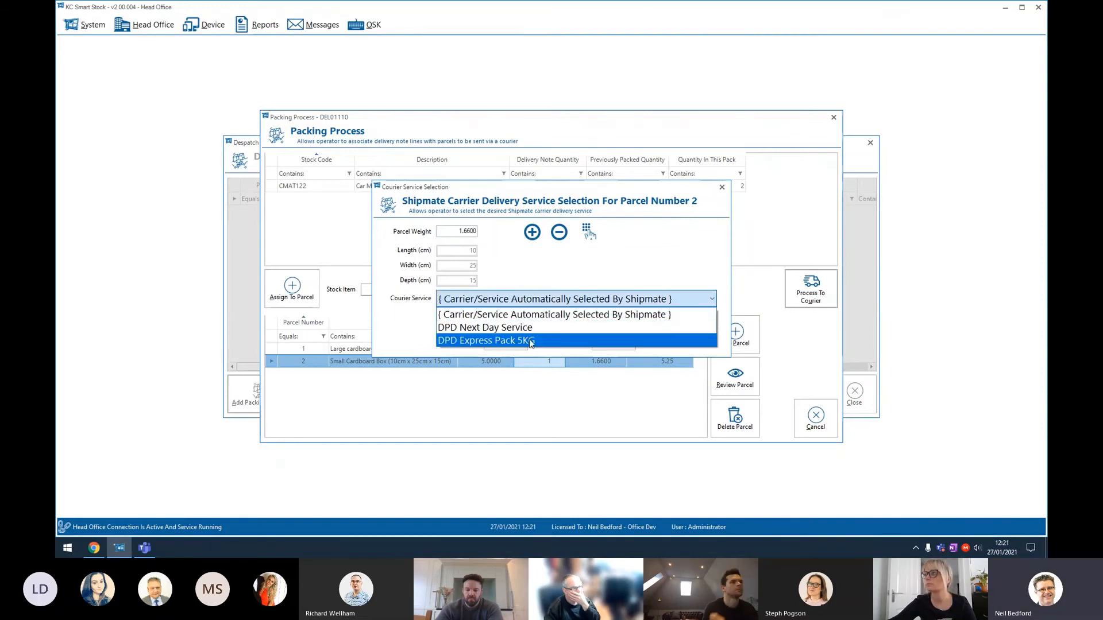
{"action": "left_click", "coordinate": [540, 315]}
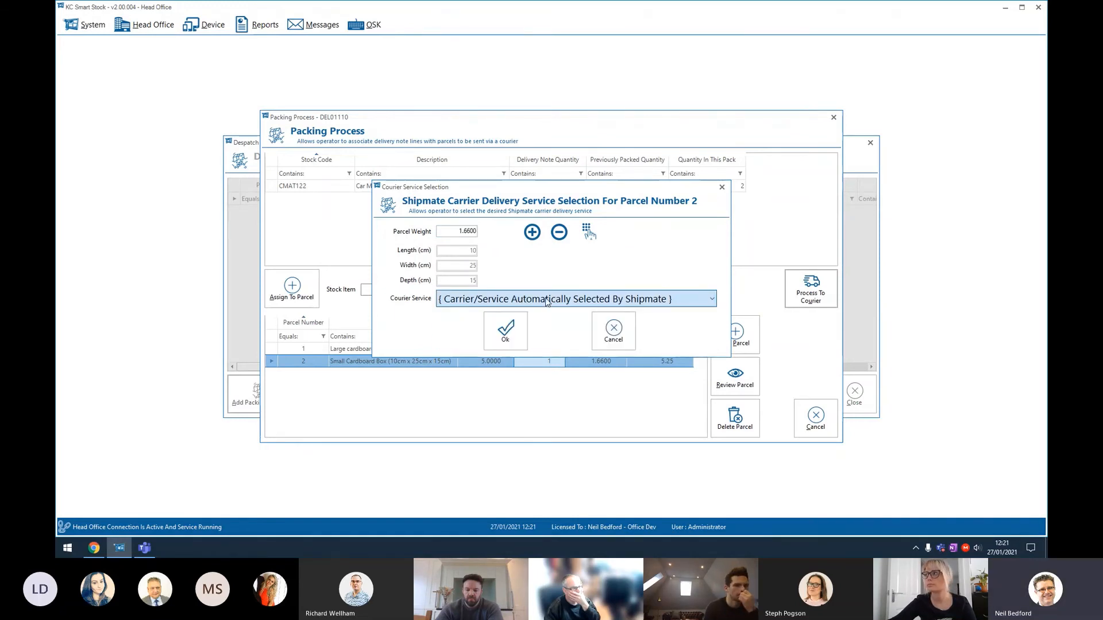
{"action": "left_click", "coordinate": [507, 338]}
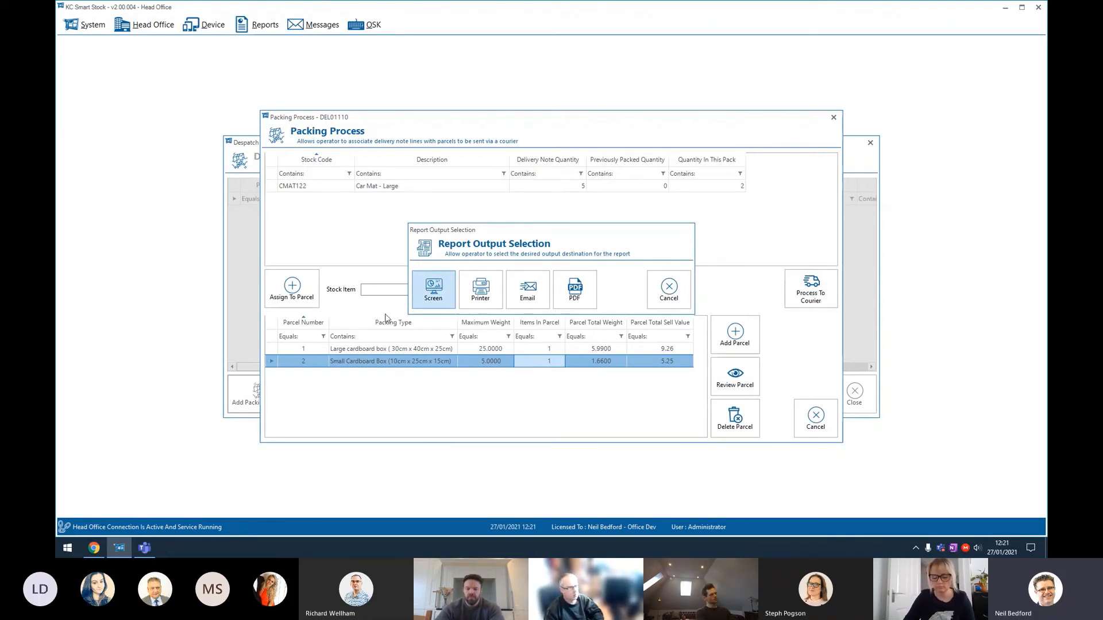
- Output the packing notes to the screen, view the note for parcel 2 and close the preview
{"action": "left_click", "coordinate": [430, 293]}
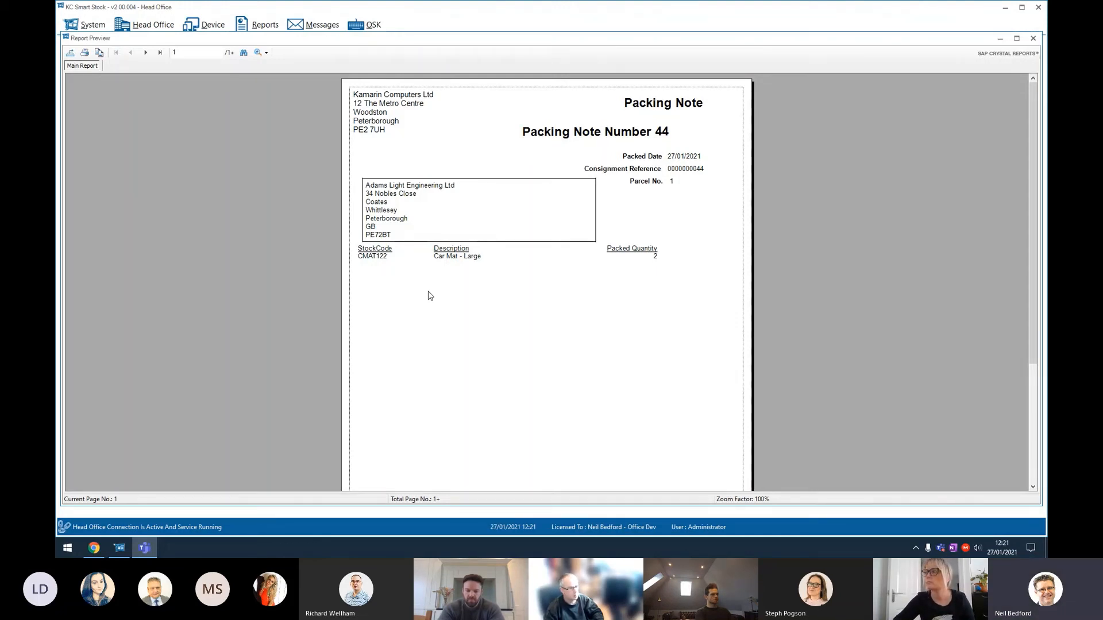
{"action": "left_click", "coordinate": [146, 53]}
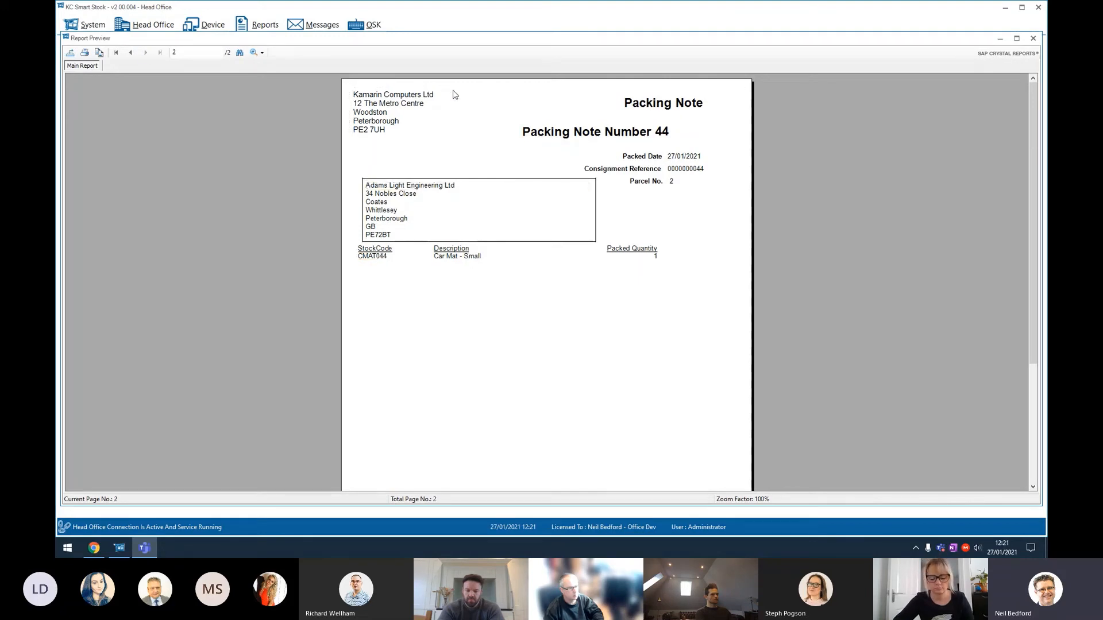
{"action": "left_click", "coordinate": [1034, 39]}
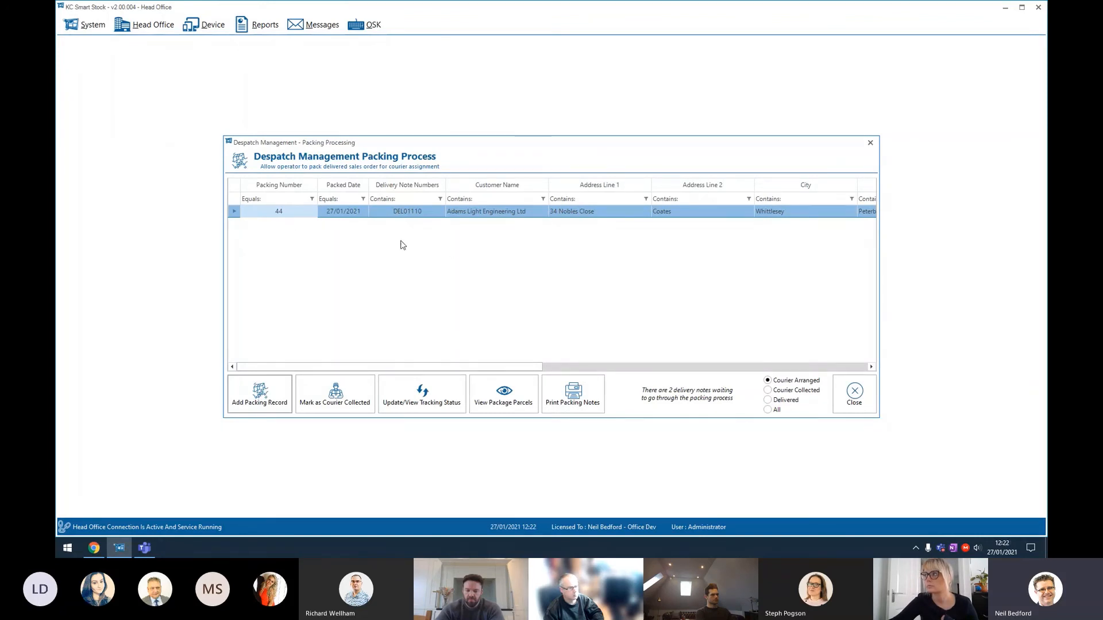
- Update and view the tracking status of the new packing record's parcels, then reopen the tracking view
{"action": "left_click", "coordinate": [423, 399]}
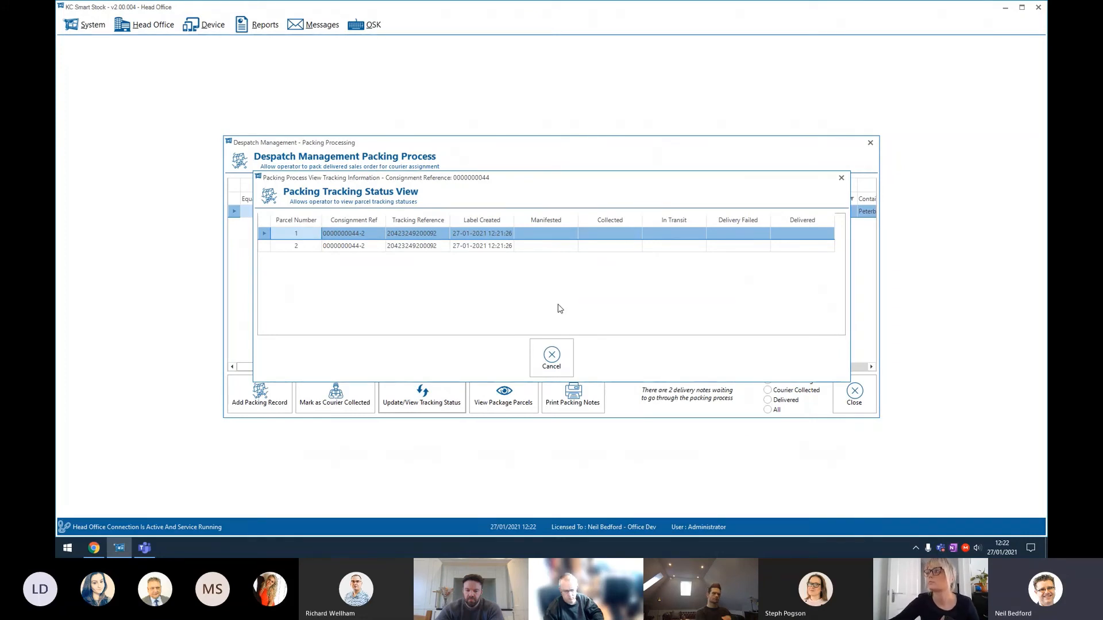
{"action": "left_click", "coordinate": [562, 345]}
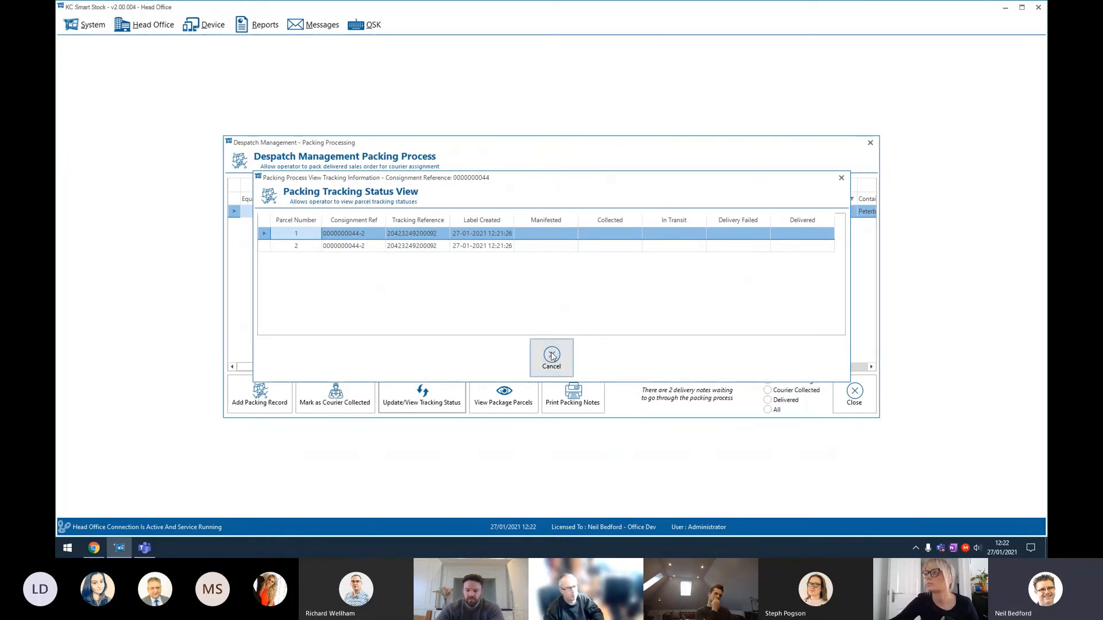
{"action": "left_click", "coordinate": [438, 398]}
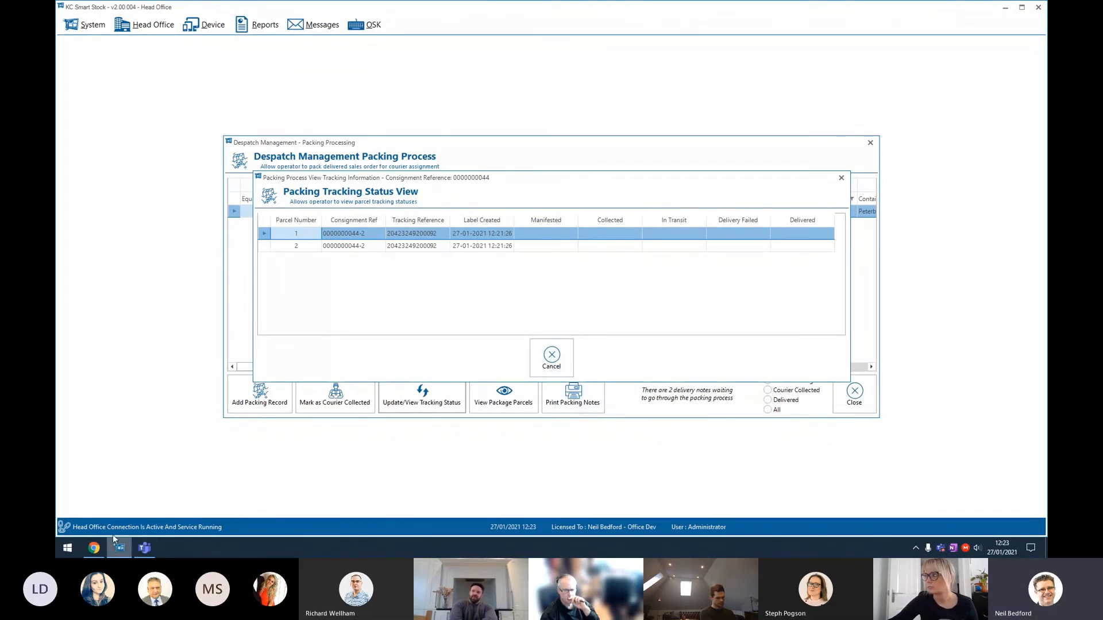
- Switch to the Shipmate website in Chrome, check the tracking status in the parcel list and examine the newest parcel's details
{"action": "left_click", "coordinate": [94, 548]}
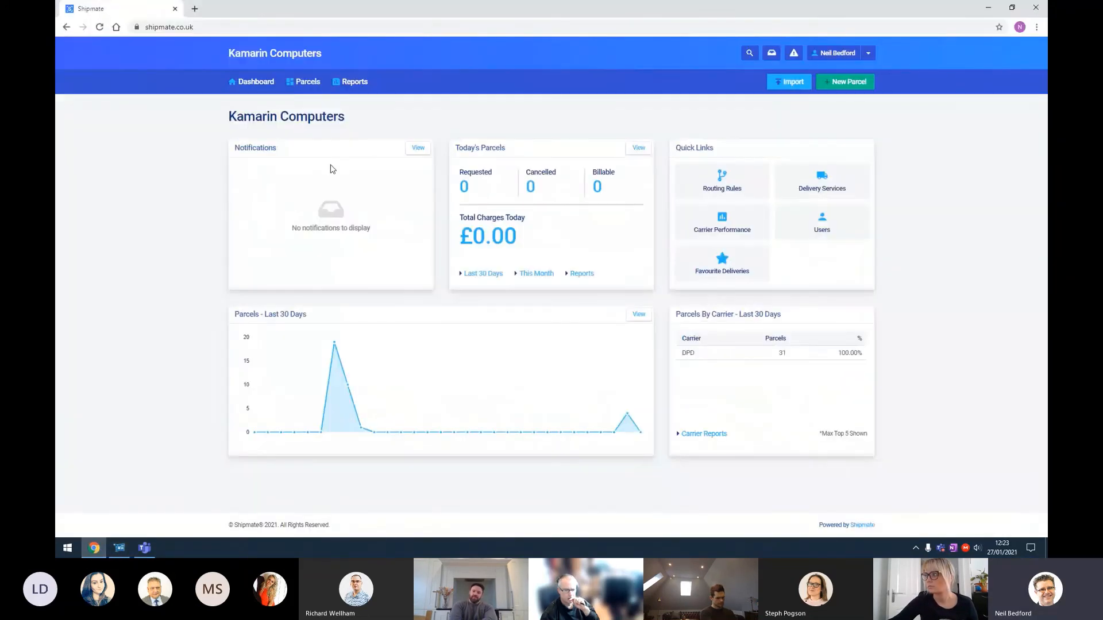
{"action": "left_click", "coordinate": [309, 88]}
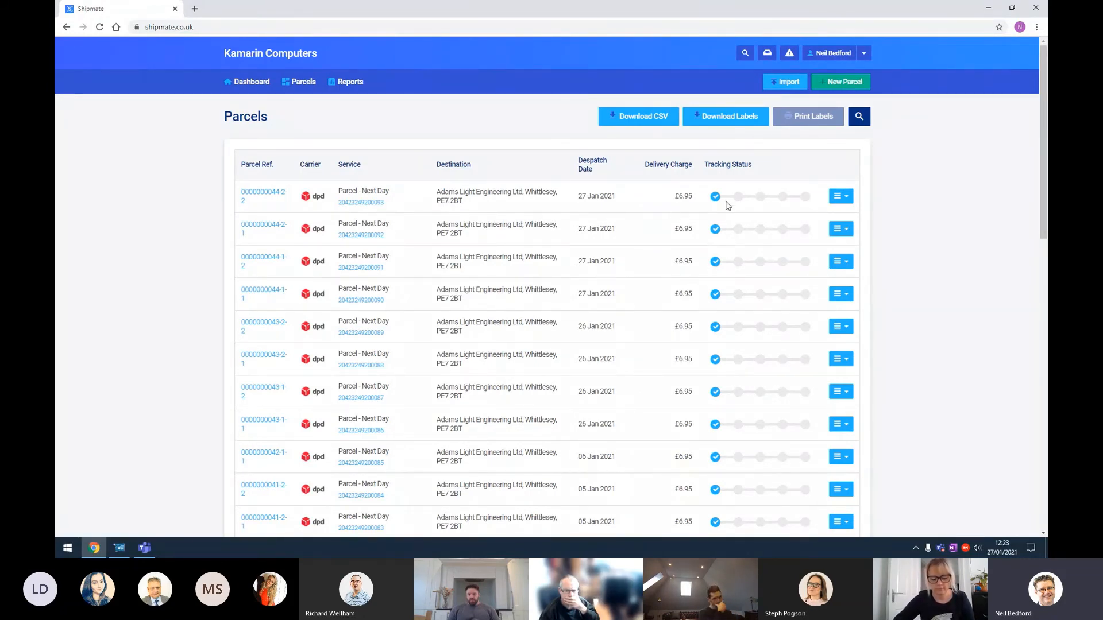
{"action": "mouse_move", "coordinate": [718, 201]}
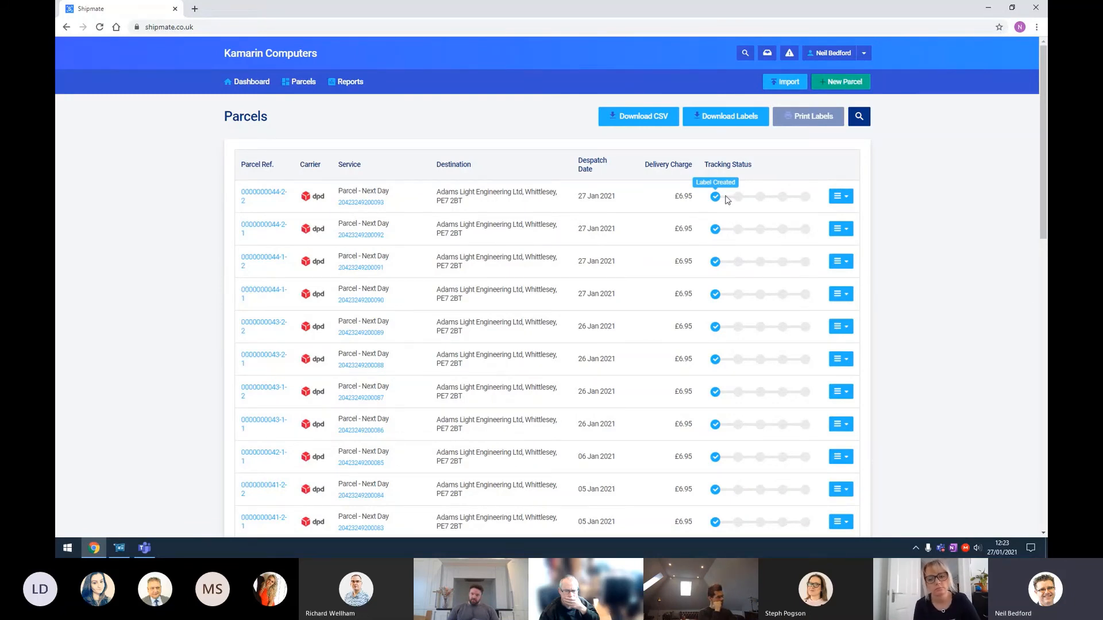
{"action": "left_click", "coordinate": [261, 196]}
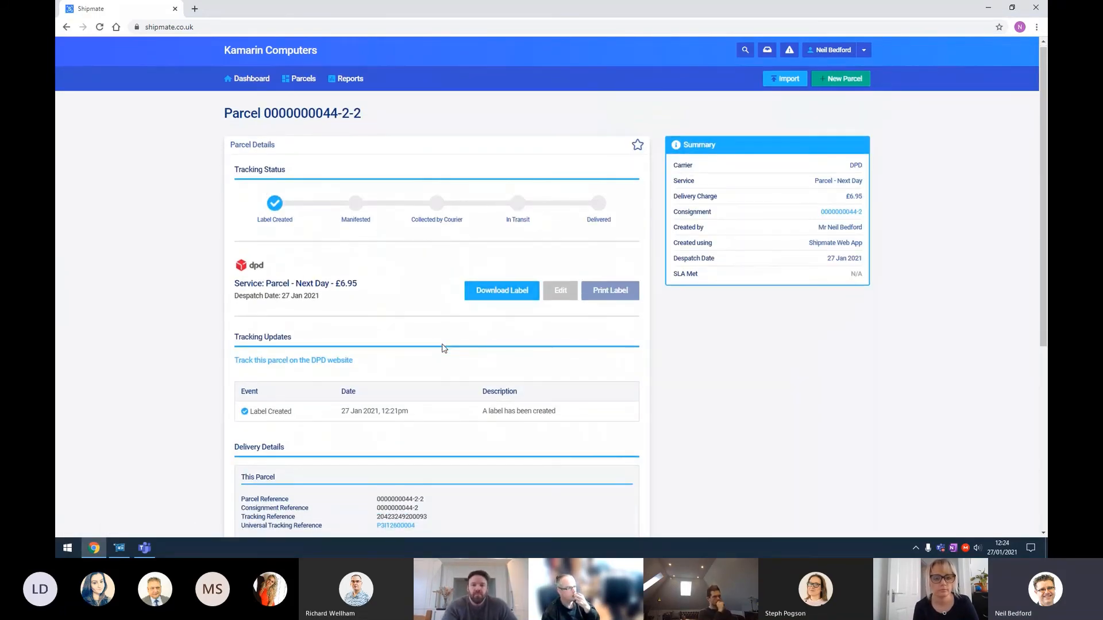
{"action": "scroll", "coordinate": [443, 347], "scroll_direction": "down", "scroll_amount": 5}
{"action": "scroll", "coordinate": [442, 347], "scroll_direction": "up", "scroll_amount": 3}
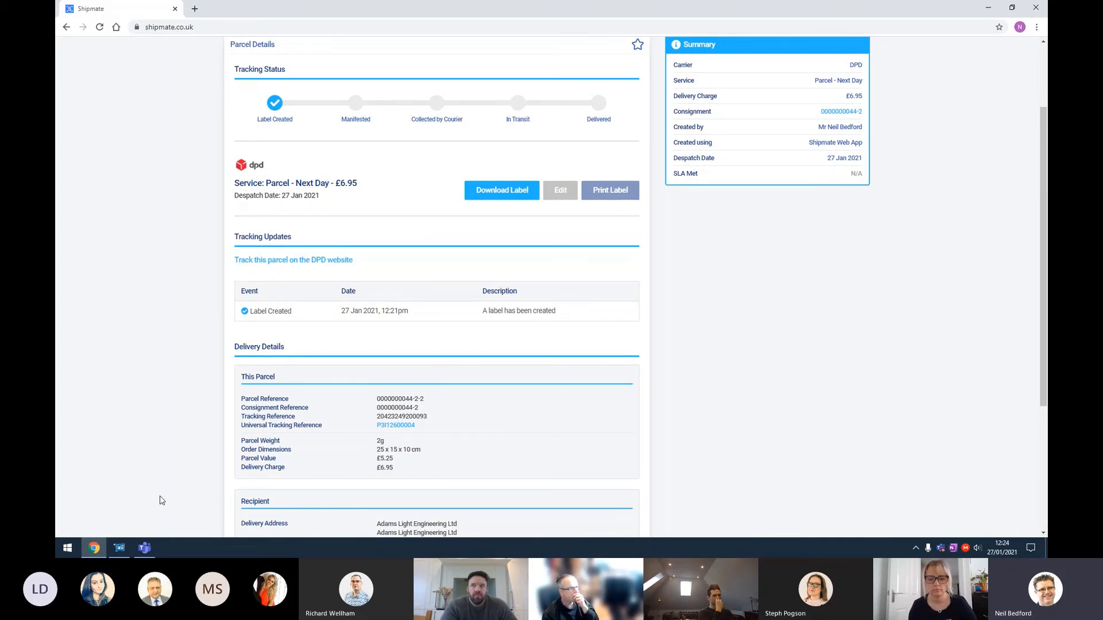
- Switch back to KC Smart Stock and close the parcel tracking status view
{"action": "left_click", "coordinate": [122, 553]}
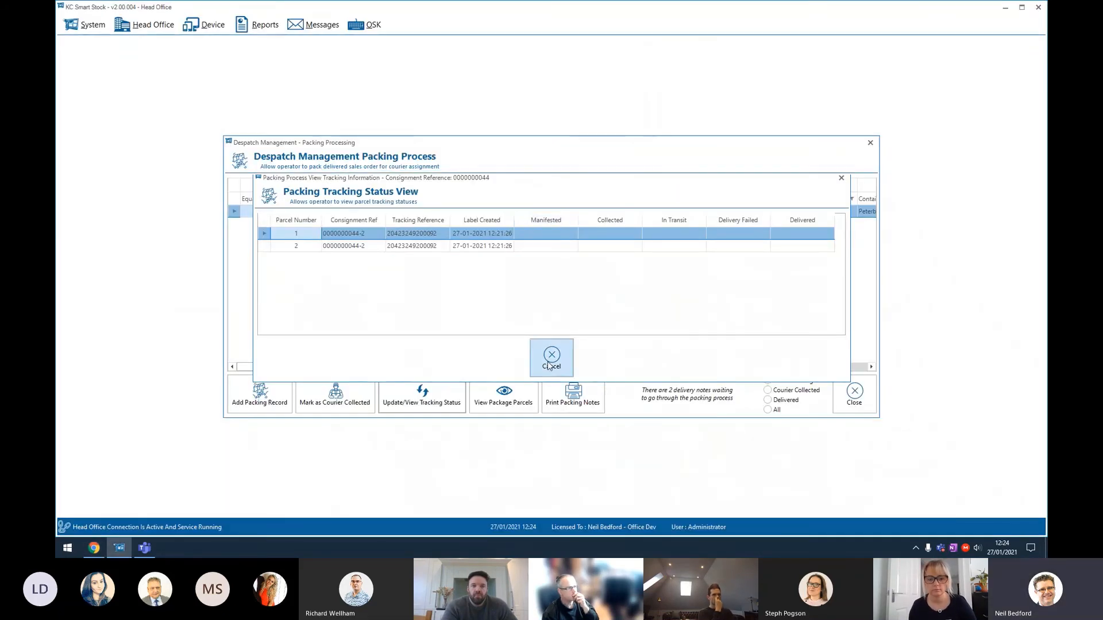
{"action": "left_click", "coordinate": [555, 360]}
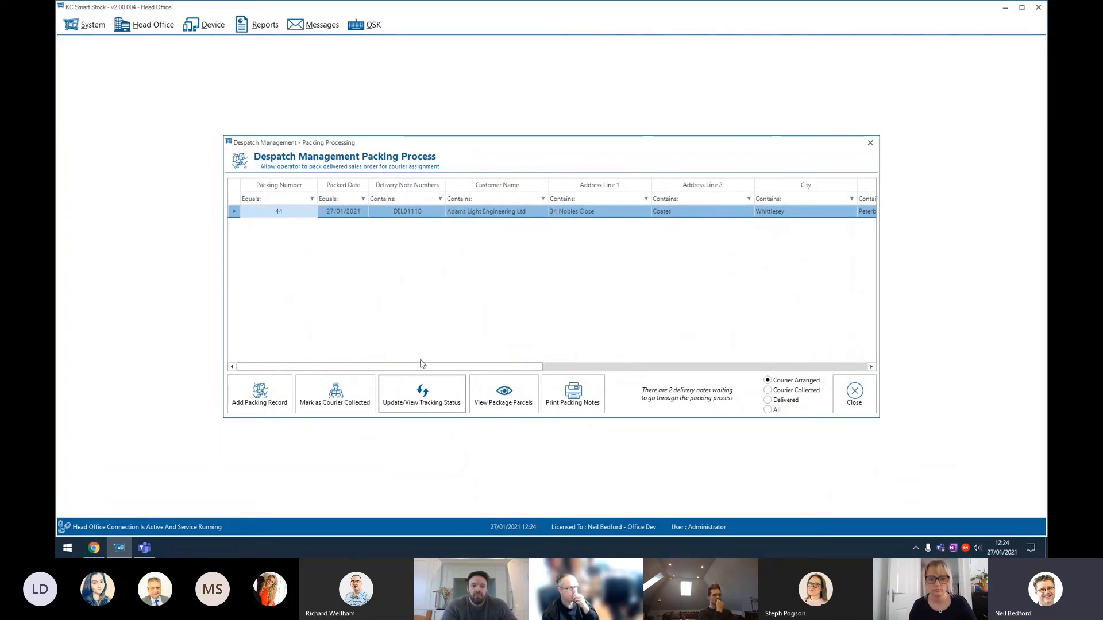
{"action": "mouse_move", "coordinate": [422, 368]}
{"action": "left_mouse_down"}
{"action": "mouse_move", "coordinate": [764, 357]}
{"action": "mouse_move", "coordinate": [402, 372]}
{"action": "left_mouse_up"}
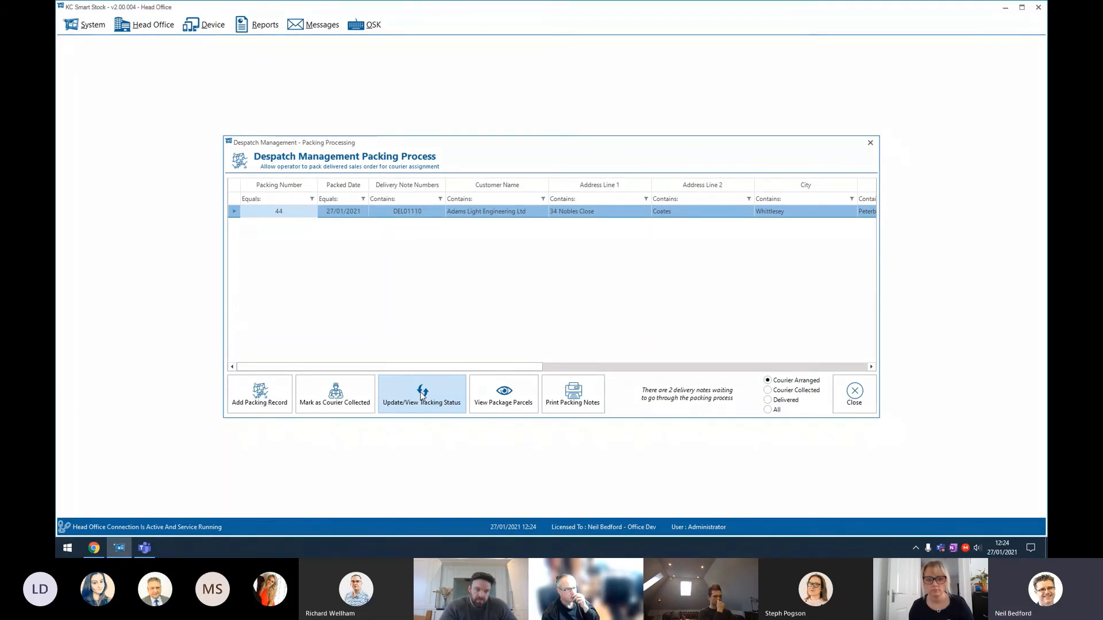
- View the packing record's parcels with their courier services and review the contents of the large cardboard box parcel
{"action": "left_click", "coordinate": [514, 401]}
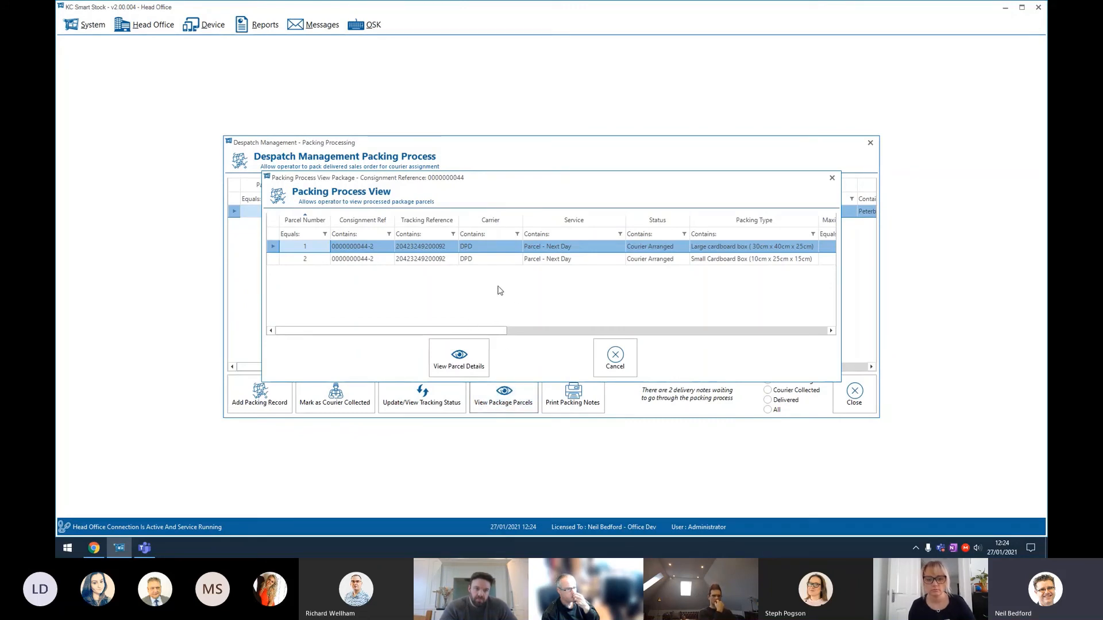
{"action": "left_click_drag", "start_coordinate": [471, 331], "coordinate": [437, 321]}
{"action": "left_click", "coordinate": [575, 248]}
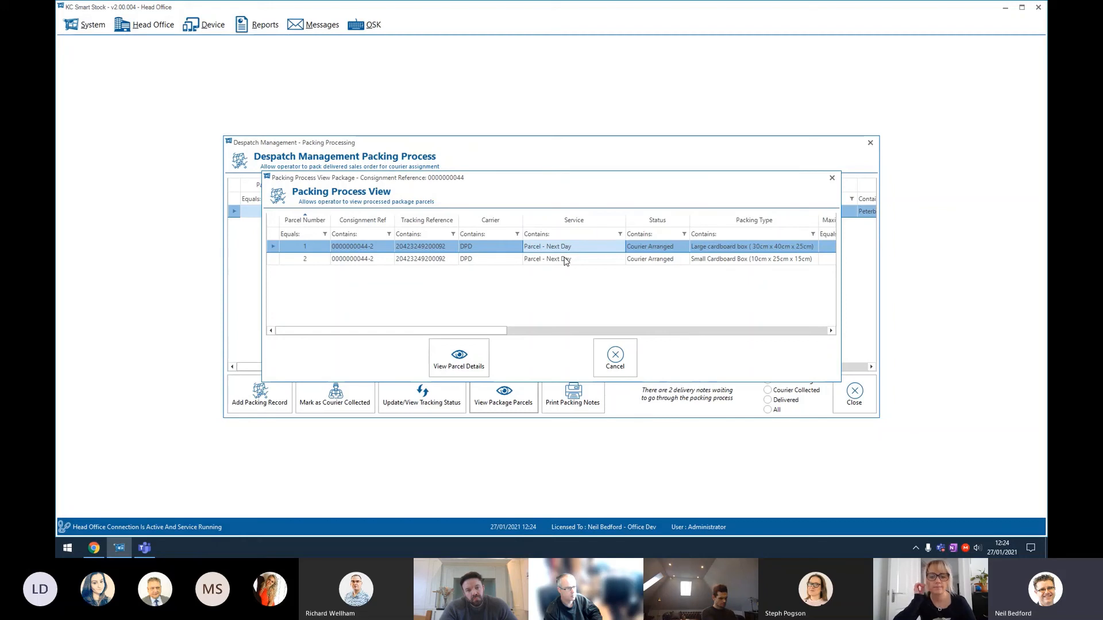
{"action": "left_click", "coordinate": [470, 361]}
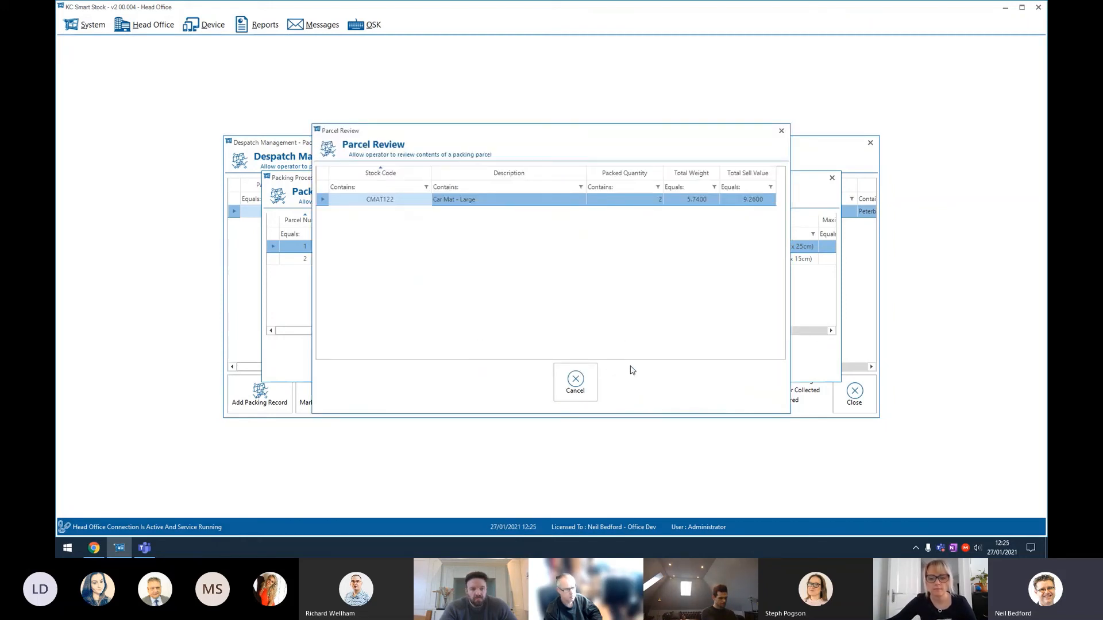
{"action": "left_click", "coordinate": [573, 382]}
{"action": "left_click", "coordinate": [474, 259]}
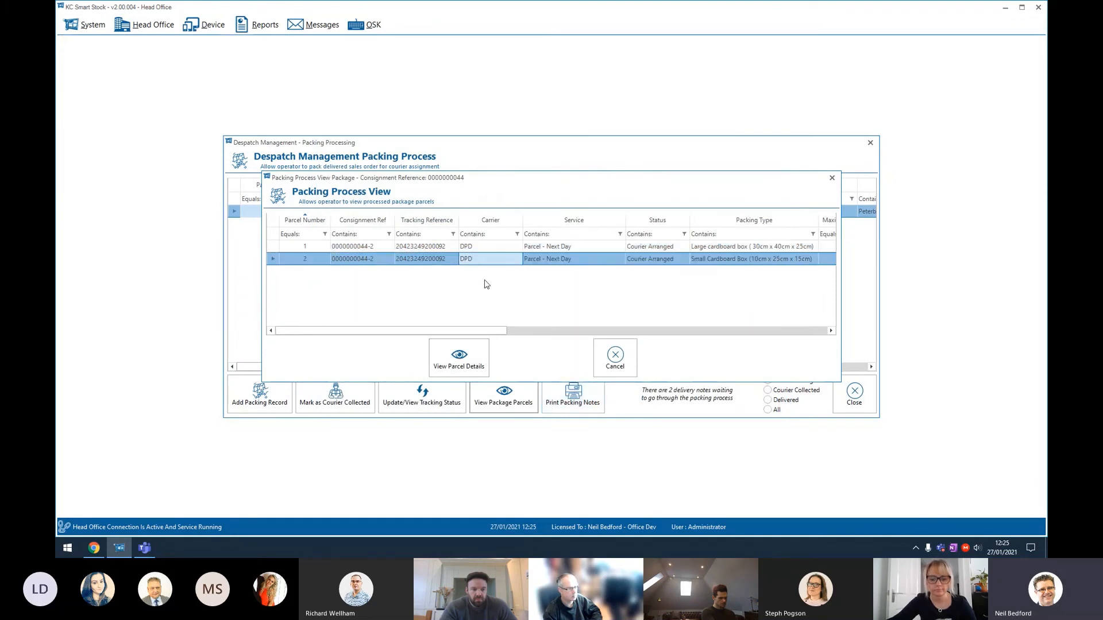
{"action": "left_click", "coordinate": [634, 359]}
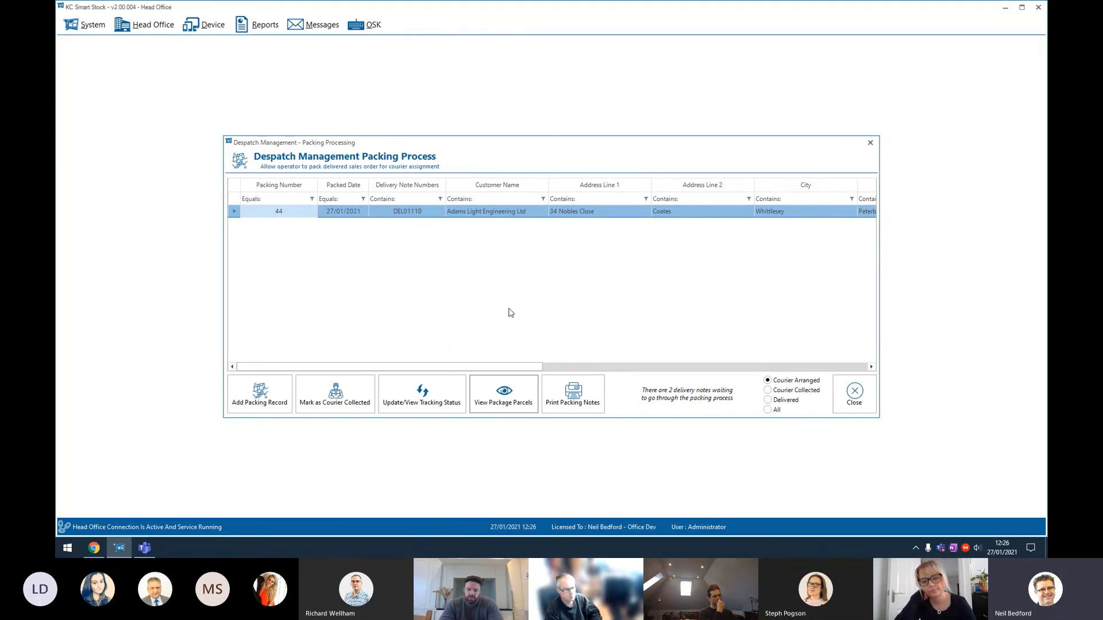
- Close the packing process and open the Control Centre to view the despatch package summary and parcel detail
{"action": "left_click", "coordinate": [851, 404]}
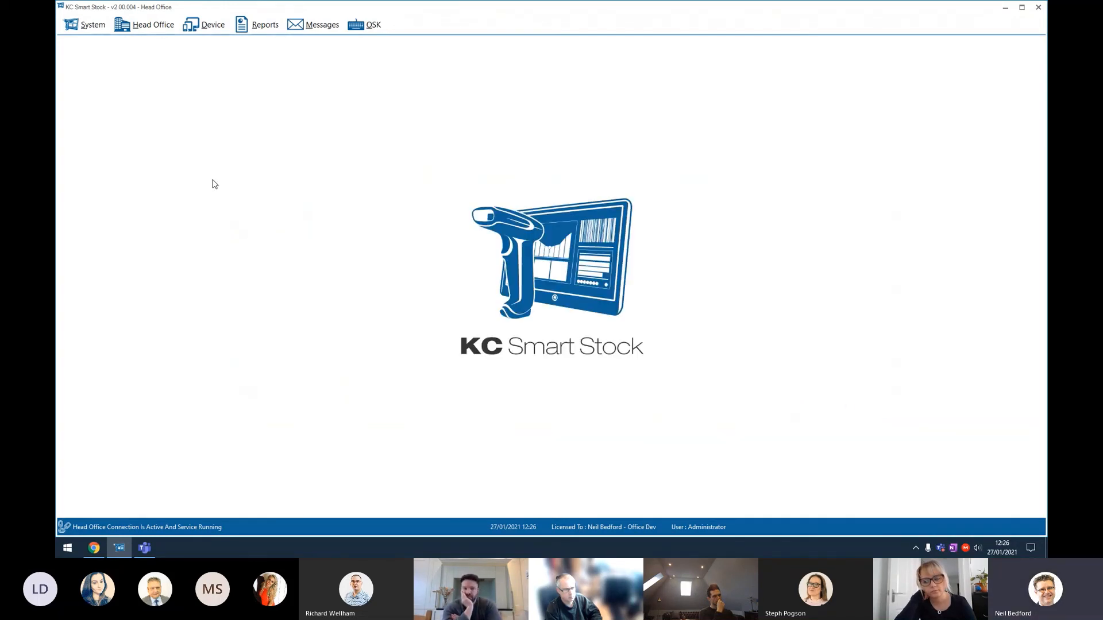
{"action": "left_click", "coordinate": [147, 34]}
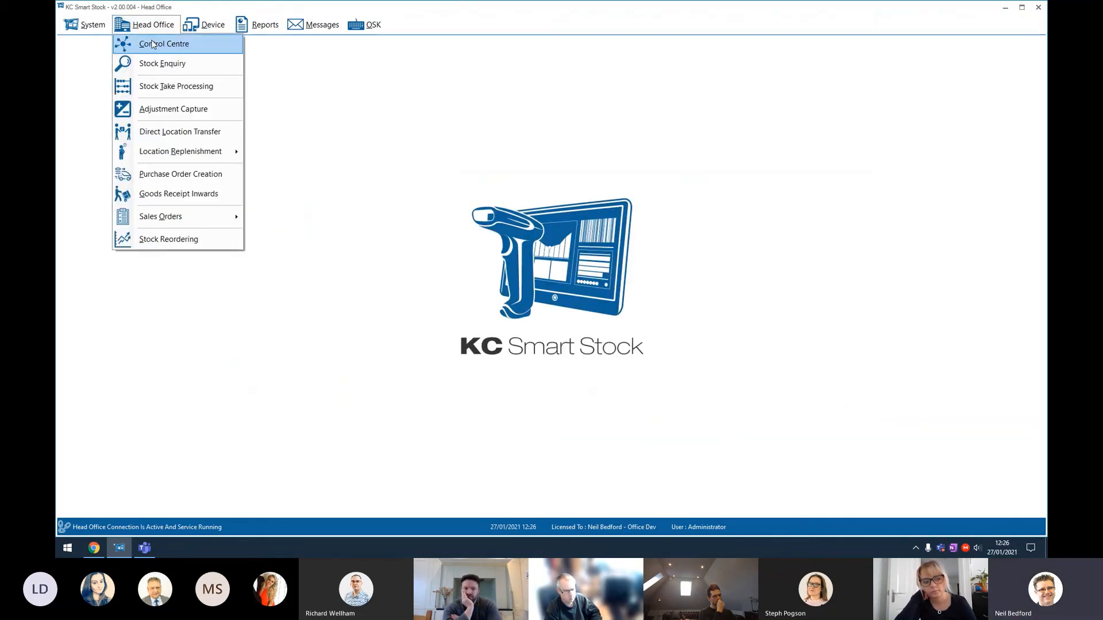
{"action": "left_click", "coordinate": [156, 45]}
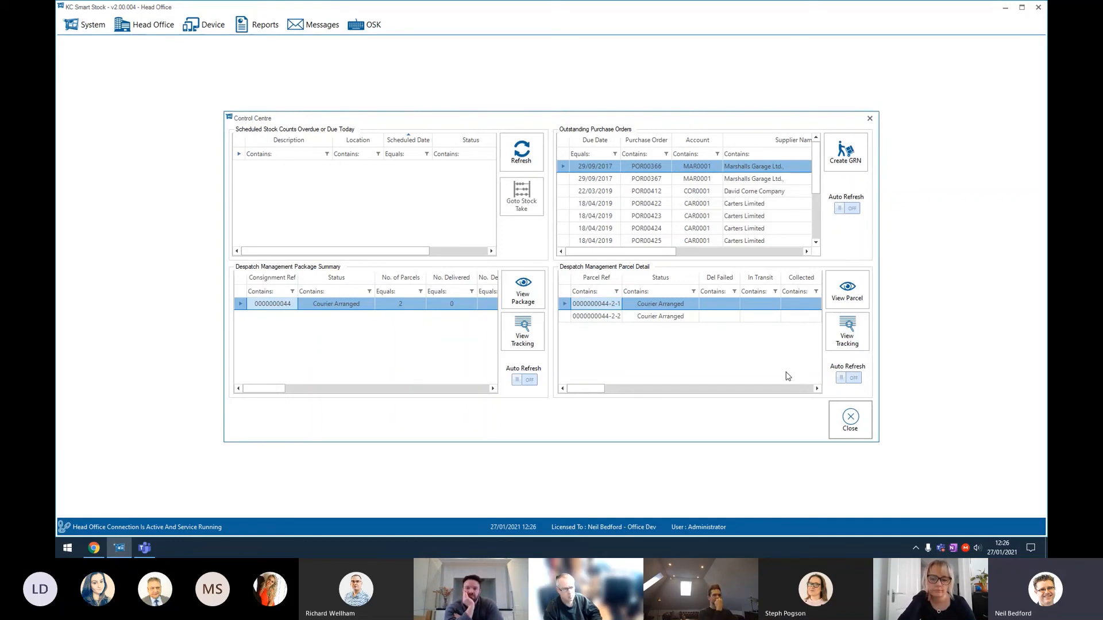
- Close the Control Centre, open the Administrator user for editing and view the choices for the first Control Centre panel
{"action": "left_click", "coordinate": [843, 426]}
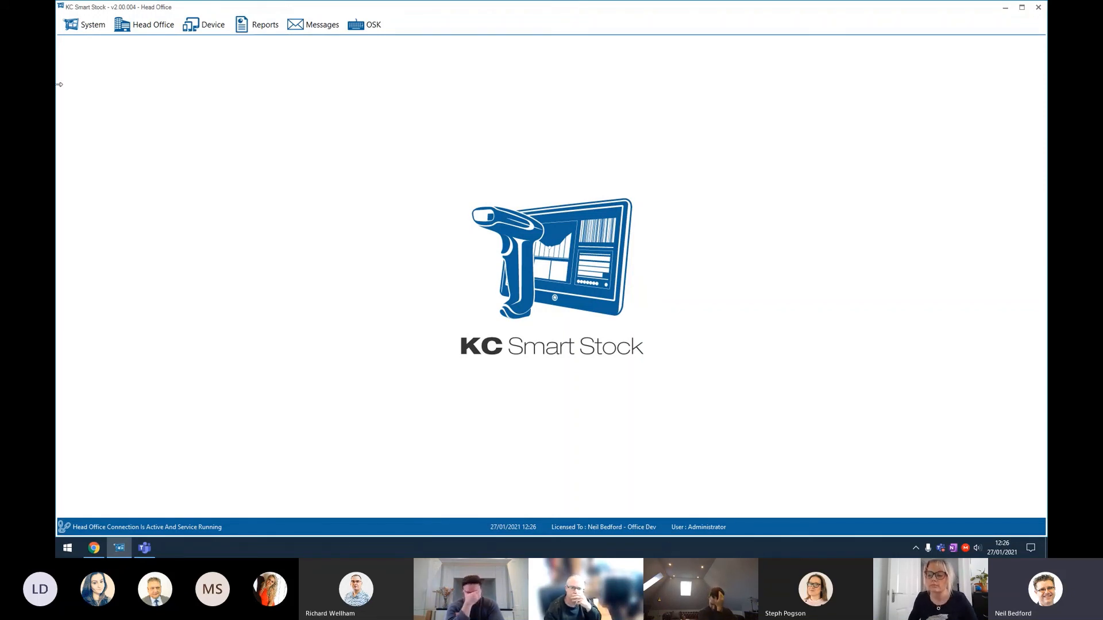
{"action": "left_click", "coordinate": [89, 26]}
{"action": "left_click", "coordinate": [93, 106]}
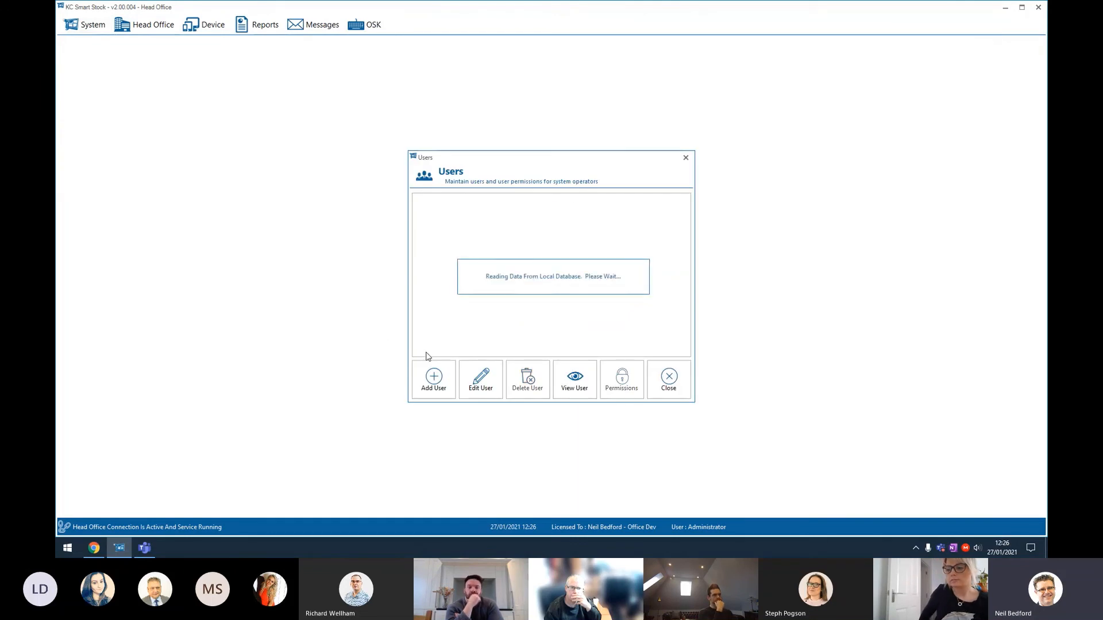
{"action": "left_click", "coordinate": [489, 387]}
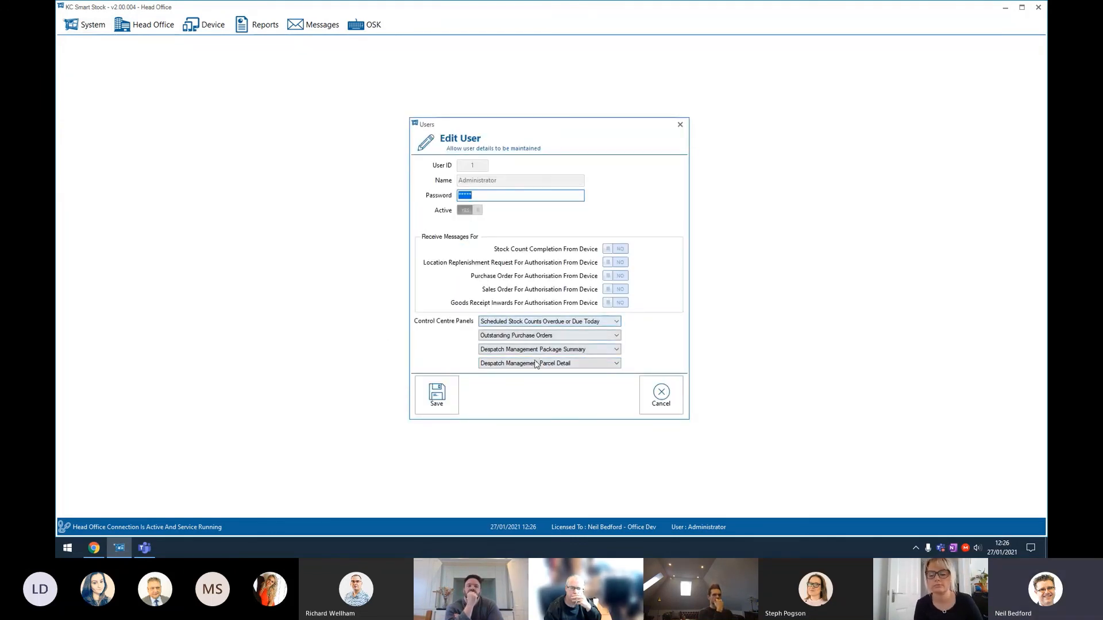
{"action": "left_click", "coordinate": [561, 323]}
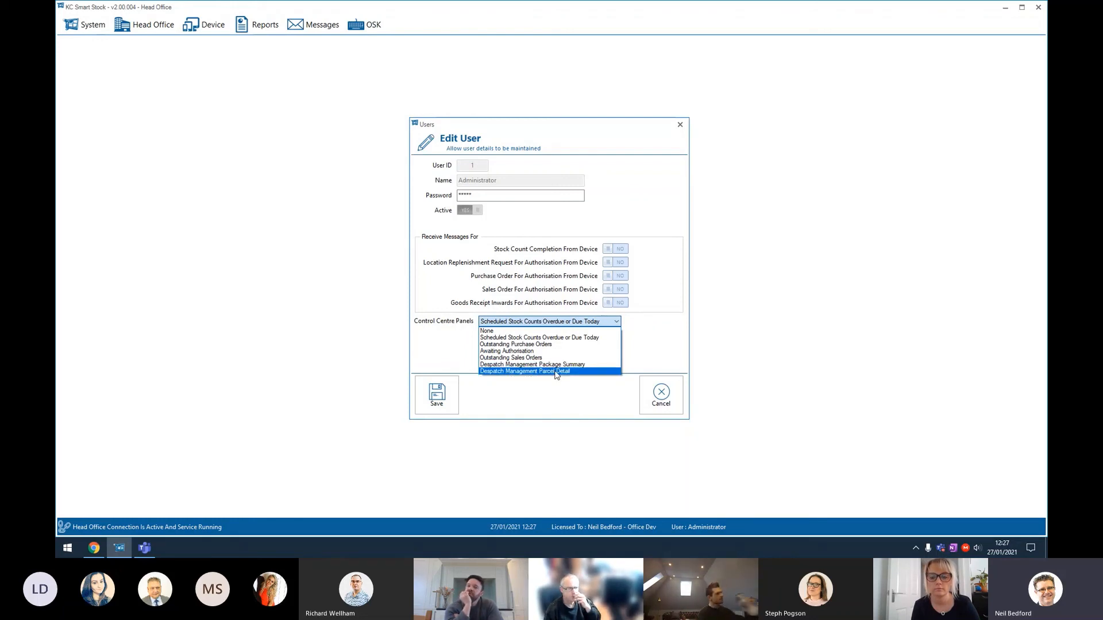
{"action": "left_click", "coordinate": [659, 327]}
- Try setting the Administrator's third and fourth Control Centre panels to None, discard the changes and close the Users window
{"action": "left_click", "coordinate": [525, 355]}
{"action": "left_click", "coordinate": [506, 358]}
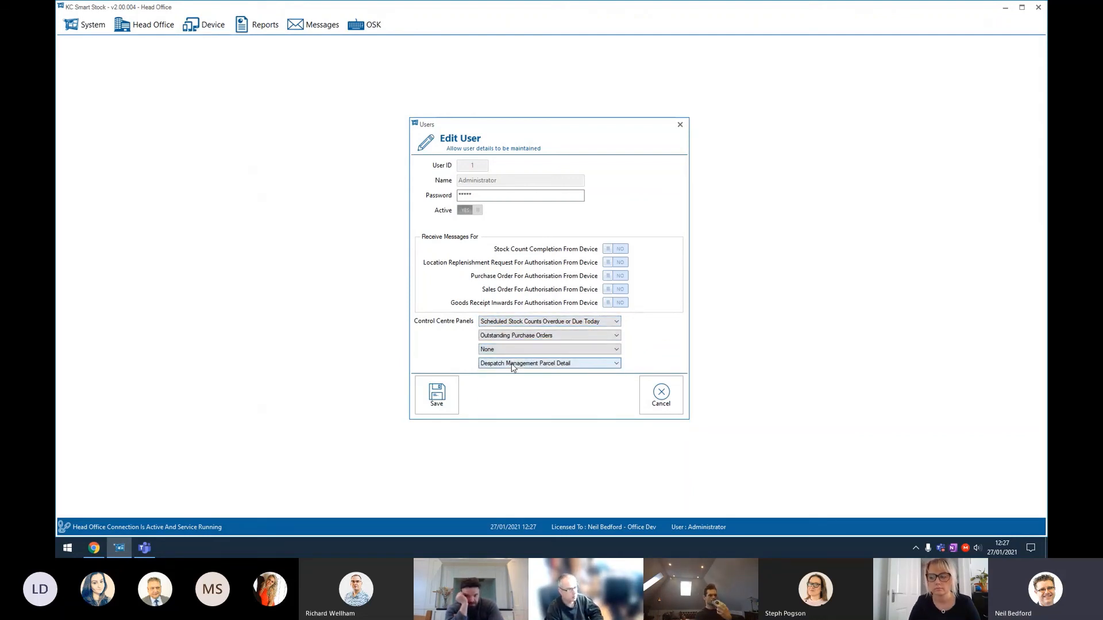
{"action": "left_click", "coordinate": [504, 363]}
{"action": "left_click", "coordinate": [500, 377]}
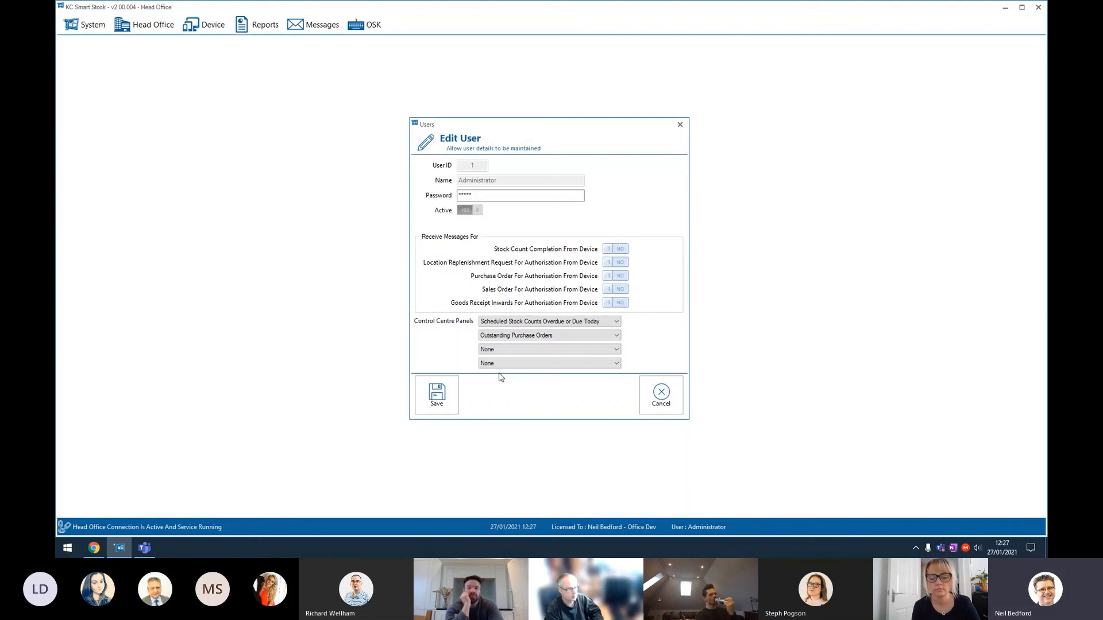
{"action": "left_click", "coordinate": [659, 398]}
{"action": "left_click", "coordinate": [661, 390]}
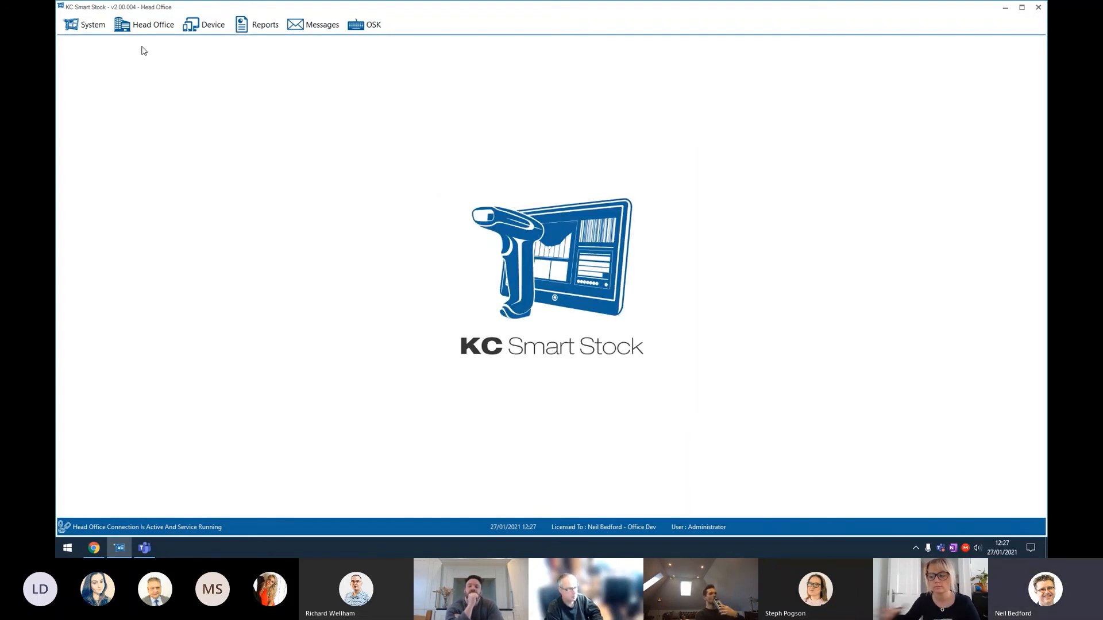
- Reopen the Control Centre and examine all columns of the despatch package summary, from parcel counts to contact details
{"action": "left_click", "coordinate": [150, 32]}
{"action": "left_click", "coordinate": [173, 68]}
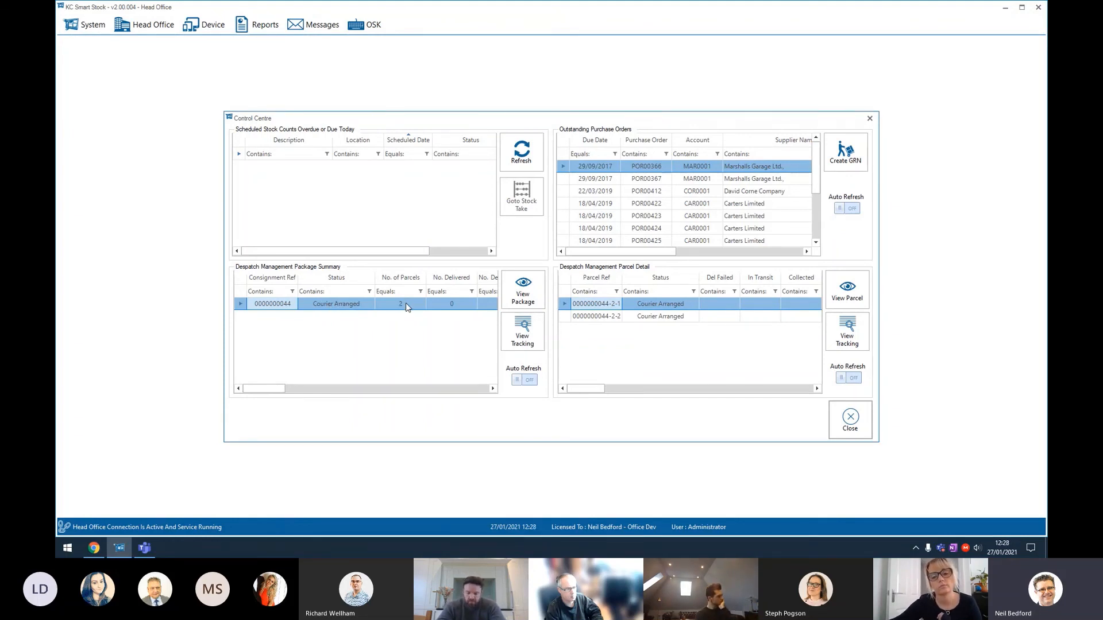
{"action": "left_click", "coordinate": [363, 389]}
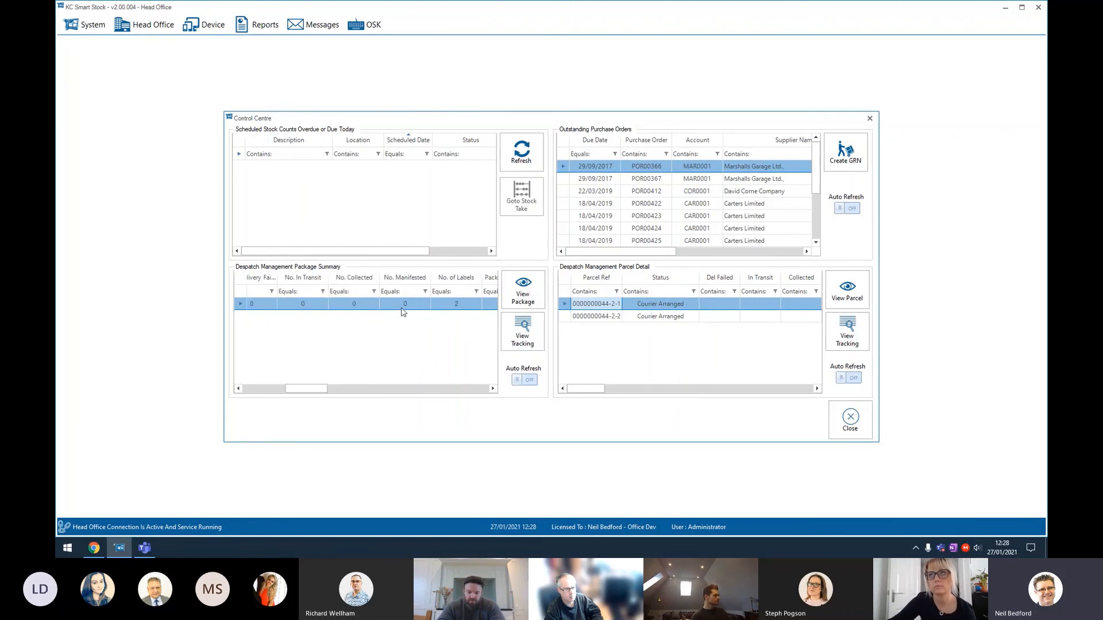
{"action": "left_click", "coordinate": [462, 389]}
{"action": "left_click", "coordinate": [463, 389]}
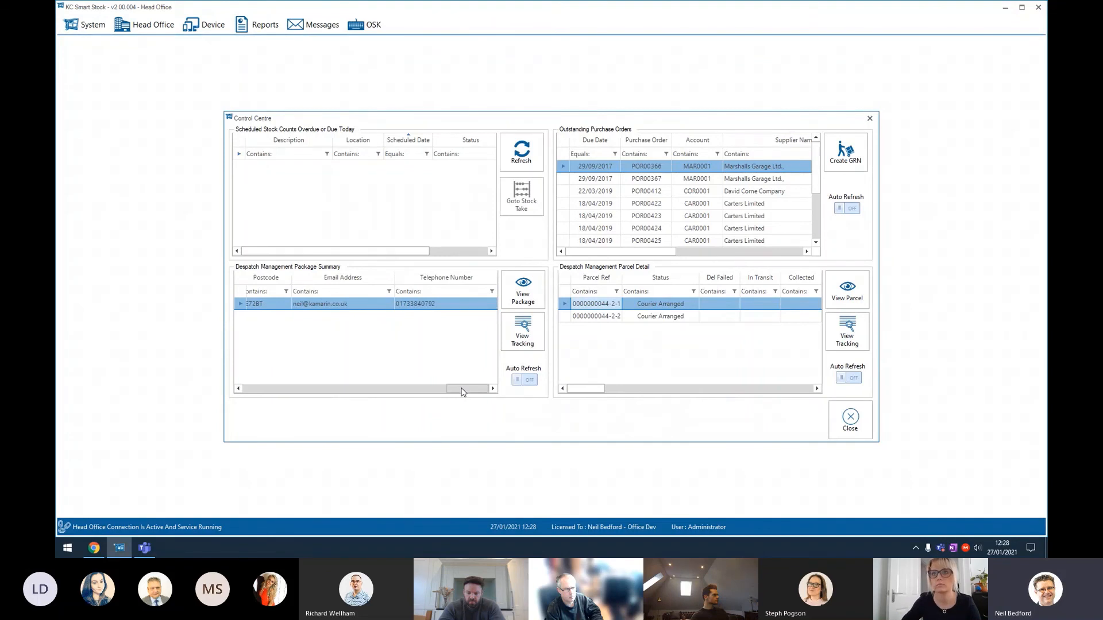
{"action": "left_click_drag", "start_coordinate": [461, 390], "coordinate": [257, 390]}
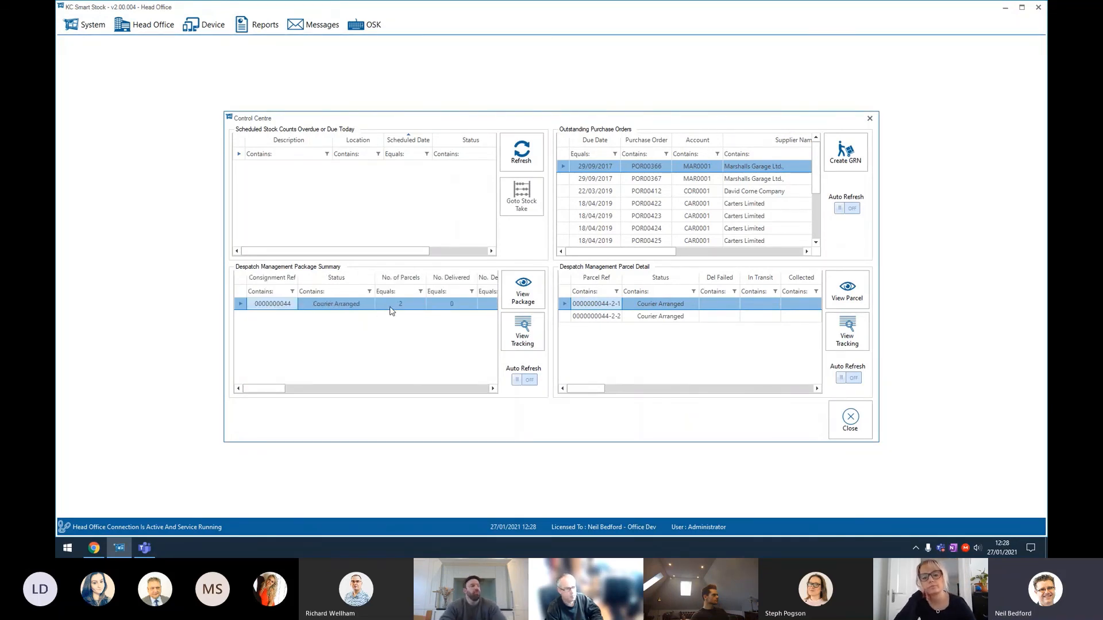
- View the summarised package's parcels and its parcel tracking statuses from the despatch package summary
{"action": "left_click", "coordinate": [521, 300]}
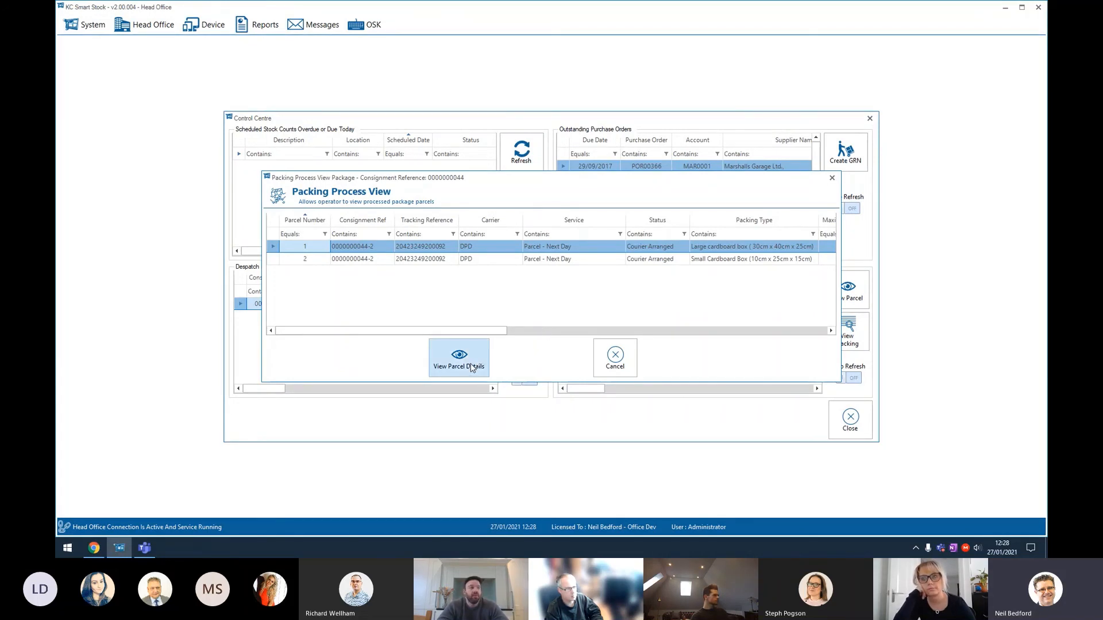
{"action": "left_click", "coordinate": [610, 358]}
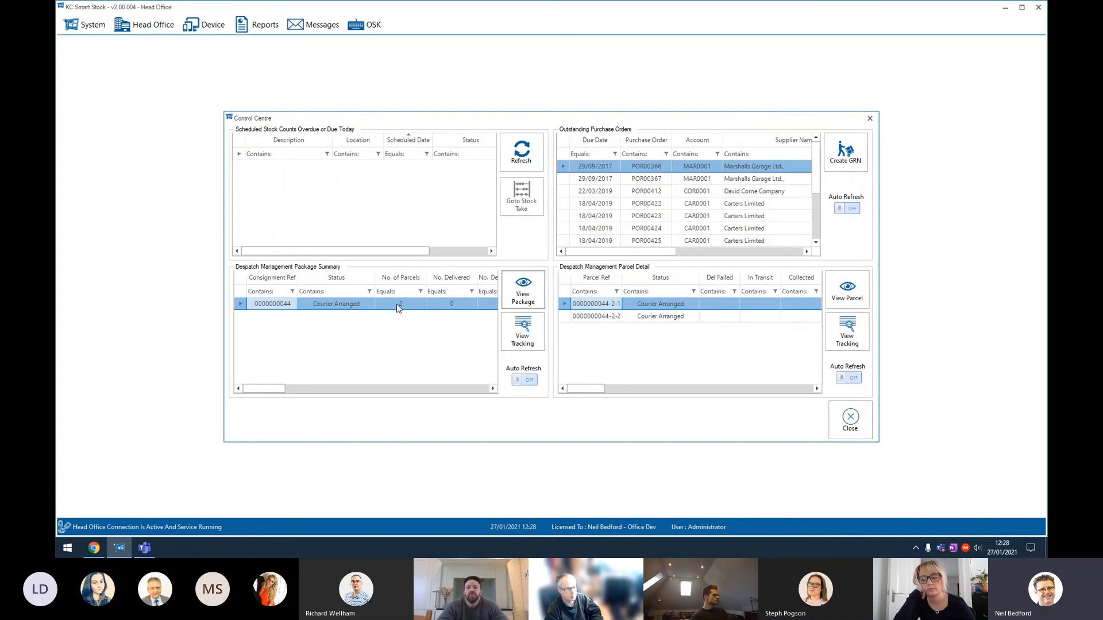
{"action": "left_click", "coordinate": [515, 344]}
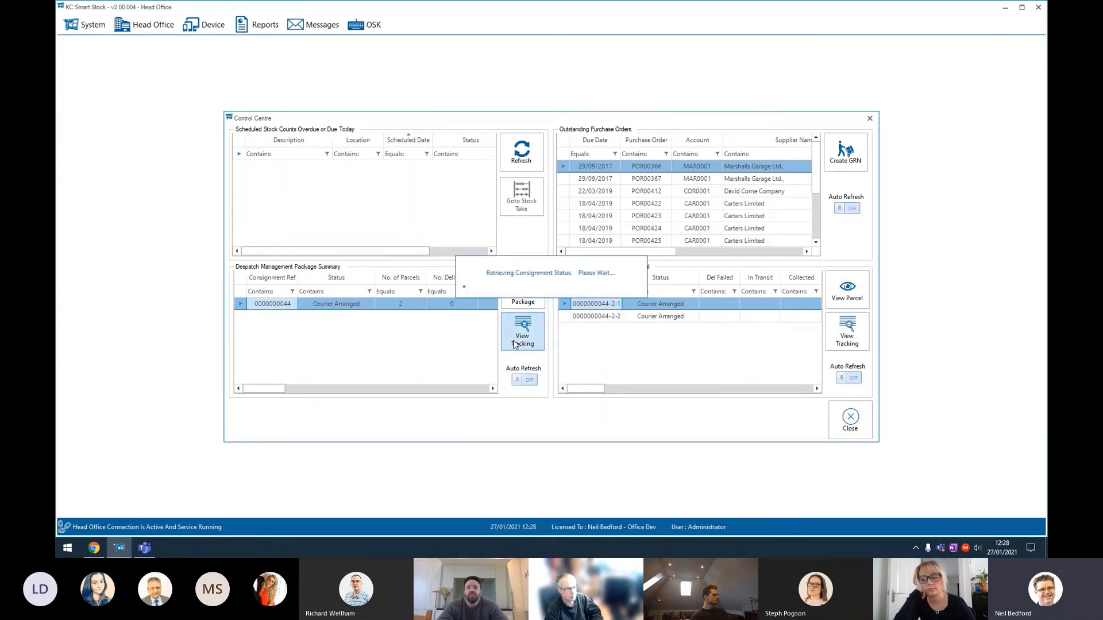
{"action": "left_click_drag", "start_coordinate": [474, 182], "coordinate": [614, 164]}
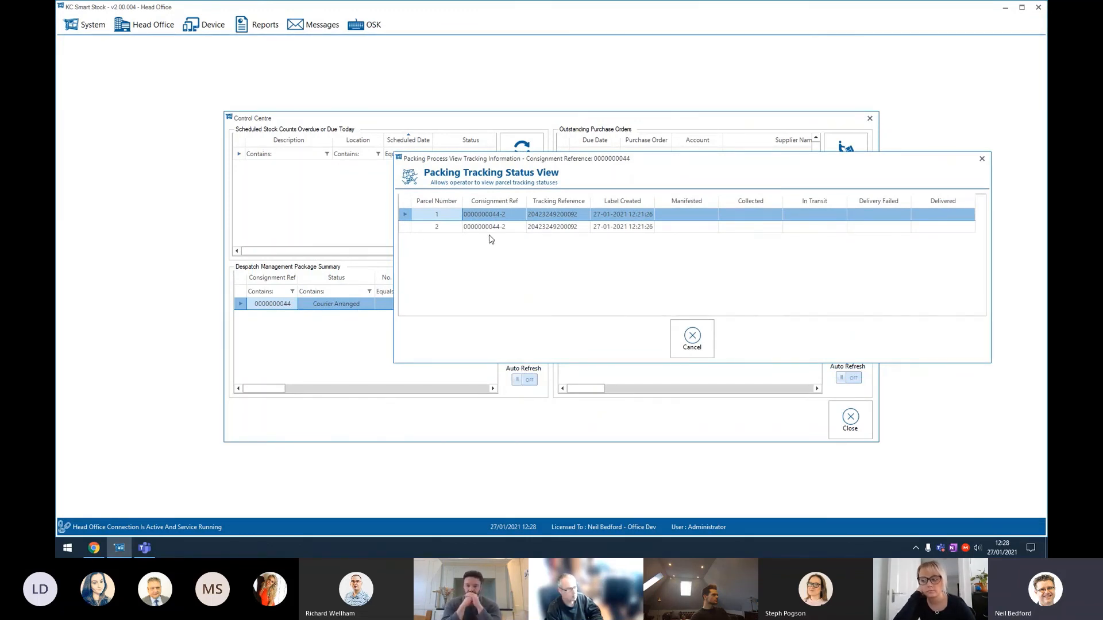
{"action": "left_click", "coordinate": [704, 345]}
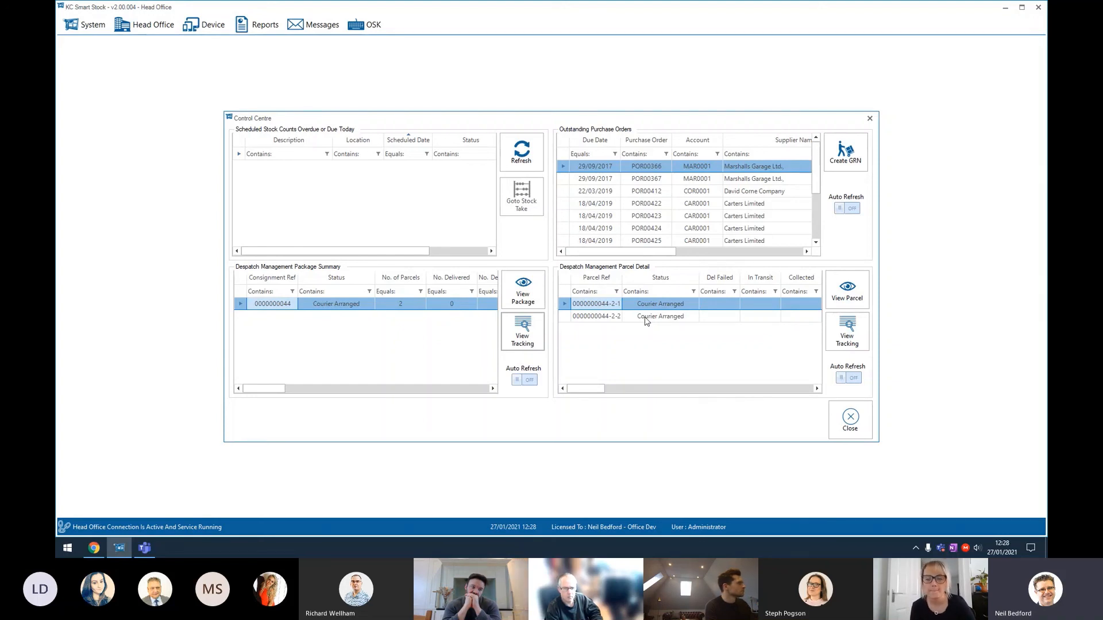
- Review the parcel detail's status columns, view the second parcel's tracking status and close the Control Centre
{"action": "left_click_drag", "start_coordinate": [595, 389], "coordinate": [620, 389]}
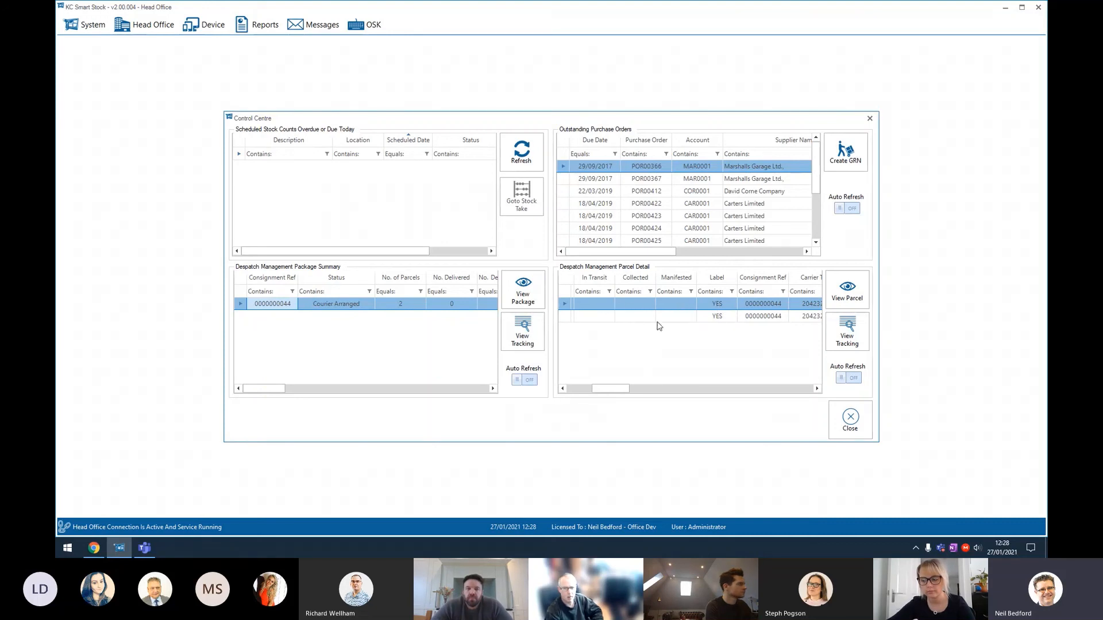
{"action": "left_click", "coordinate": [706, 316]}
{"action": "left_click", "coordinate": [839, 333]}
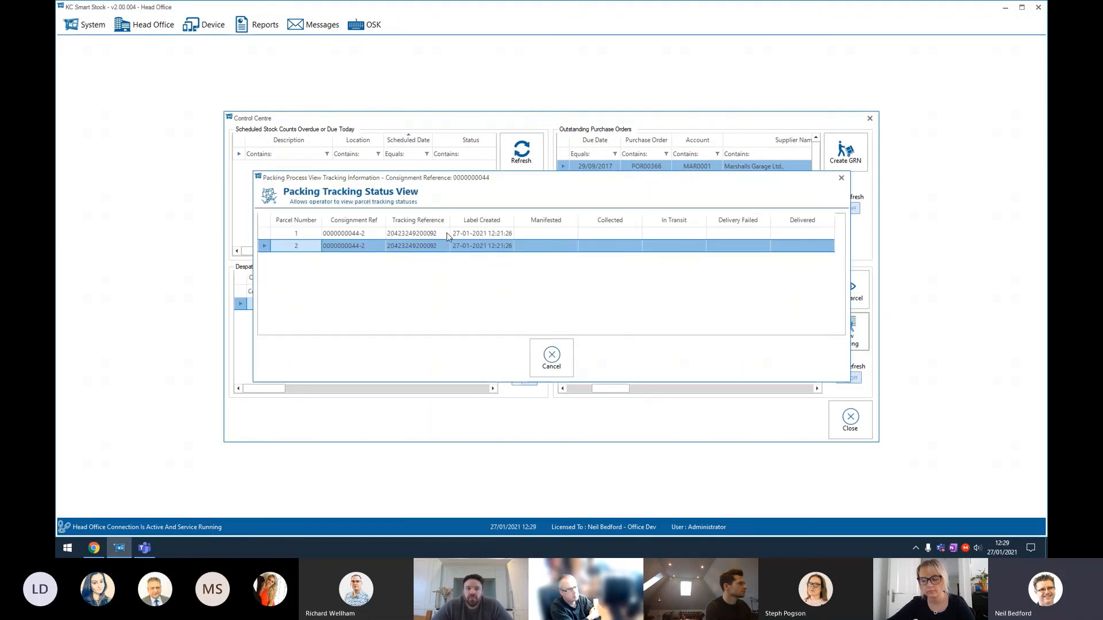
{"action": "left_click", "coordinate": [552, 357]}
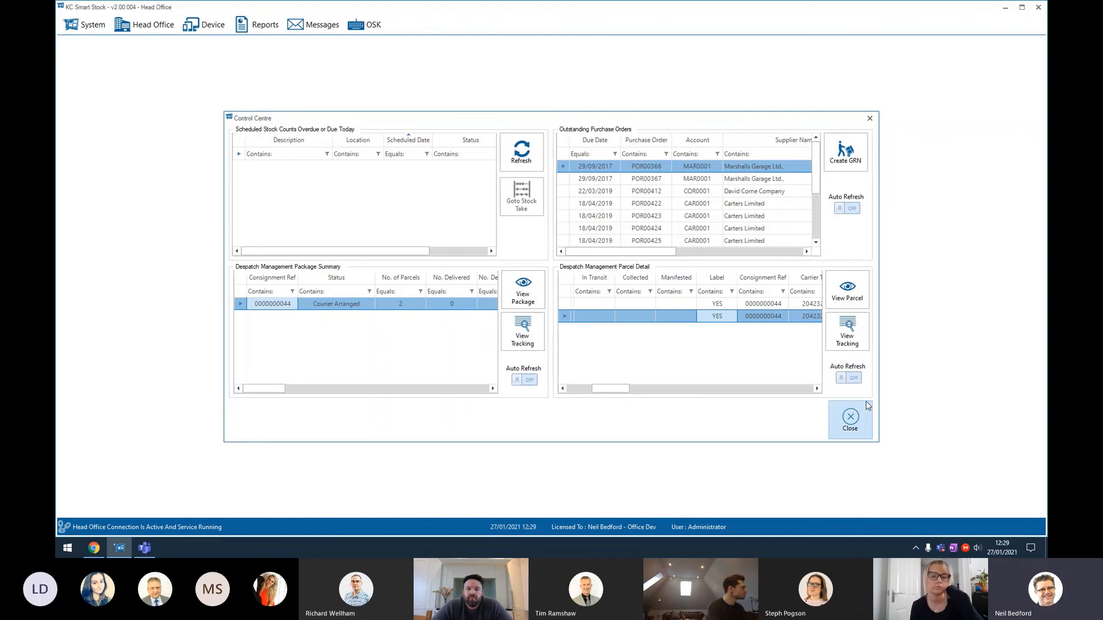
{"action": "left_click", "coordinate": [850, 421]}
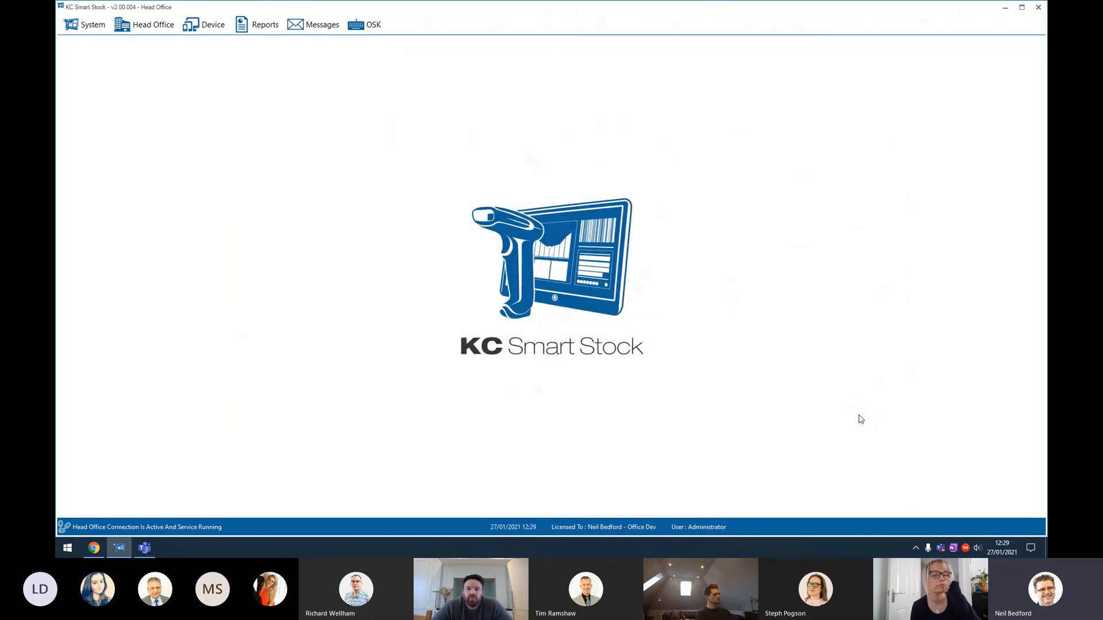